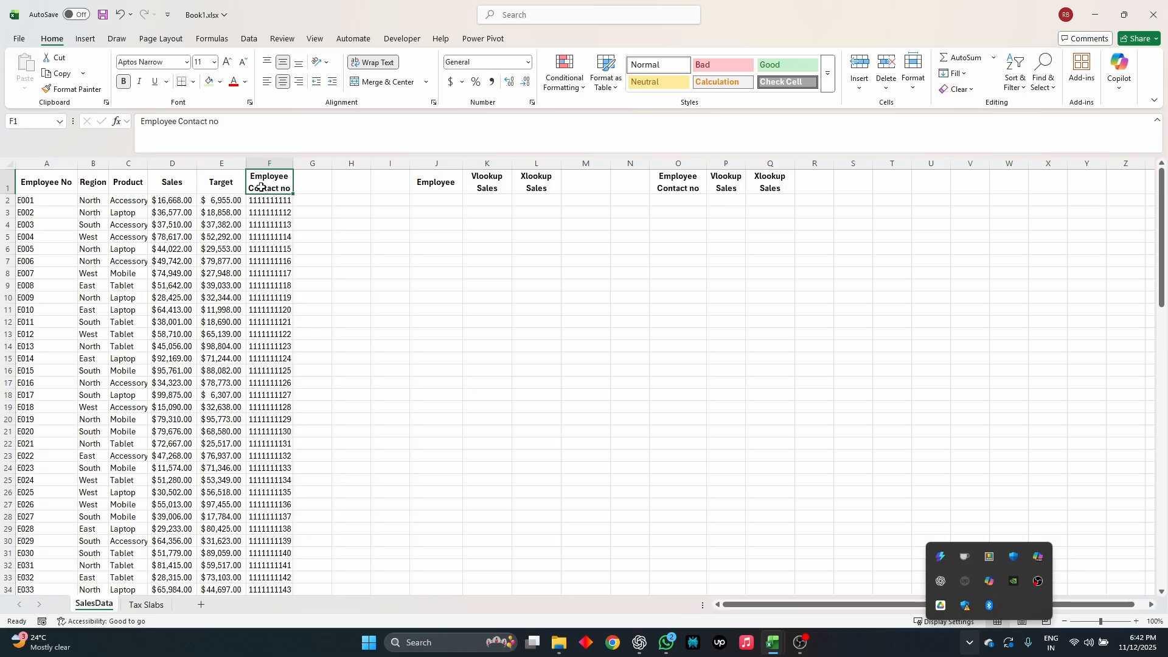
Copy employee number E004 from the Employee No column into cell J2 under Employee.
left_click(437, 199)
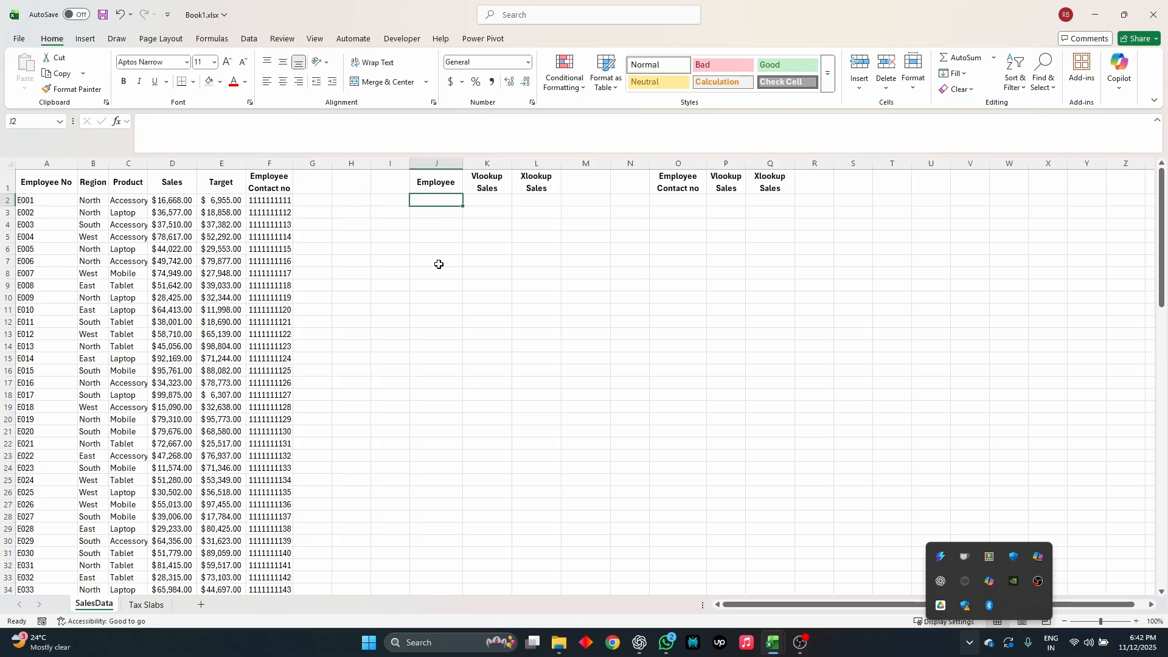
left_click(36, 236)
key("ctrl+c")
left_click(450, 200)
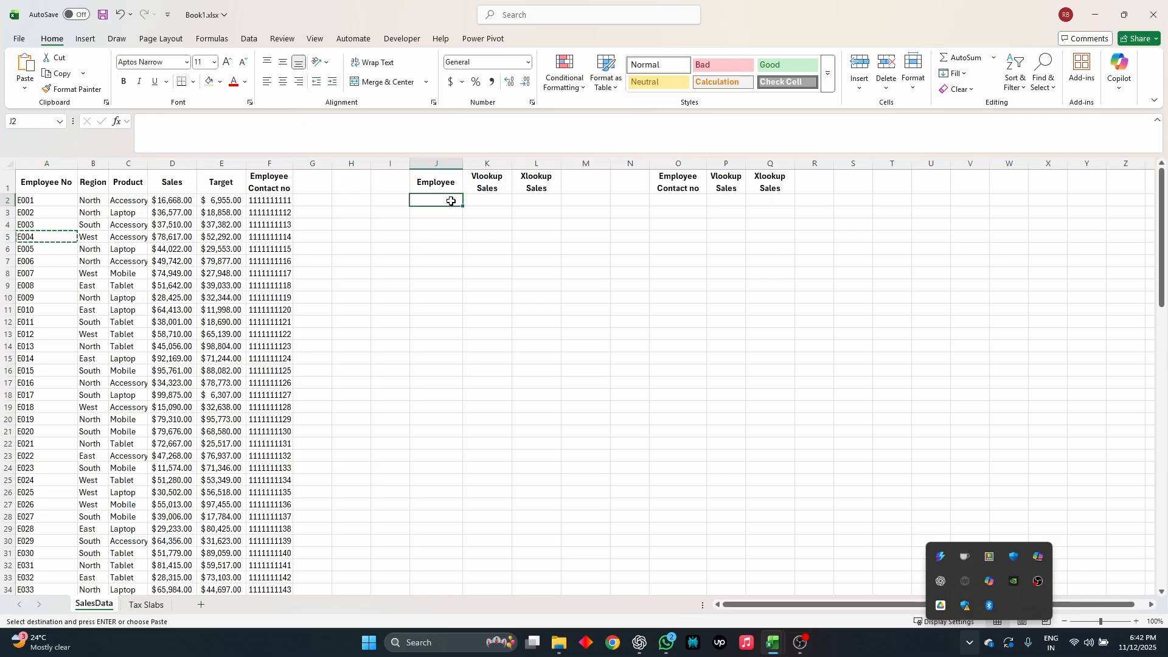
key("ctrl+v")
key("Escape")
Start a VLOOKUP formula in K2 with J2 as the lookup value and the absolute range $A$2:$F$101 as the table array.
left_click(490, 200)
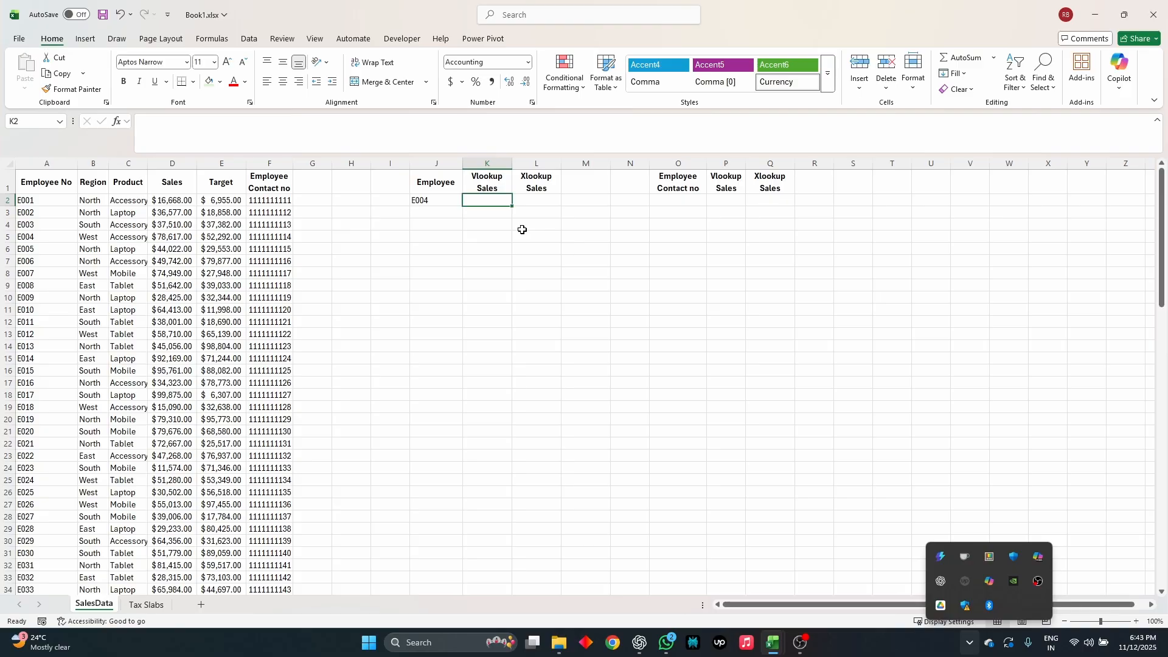
type("=VLOOKUP(")
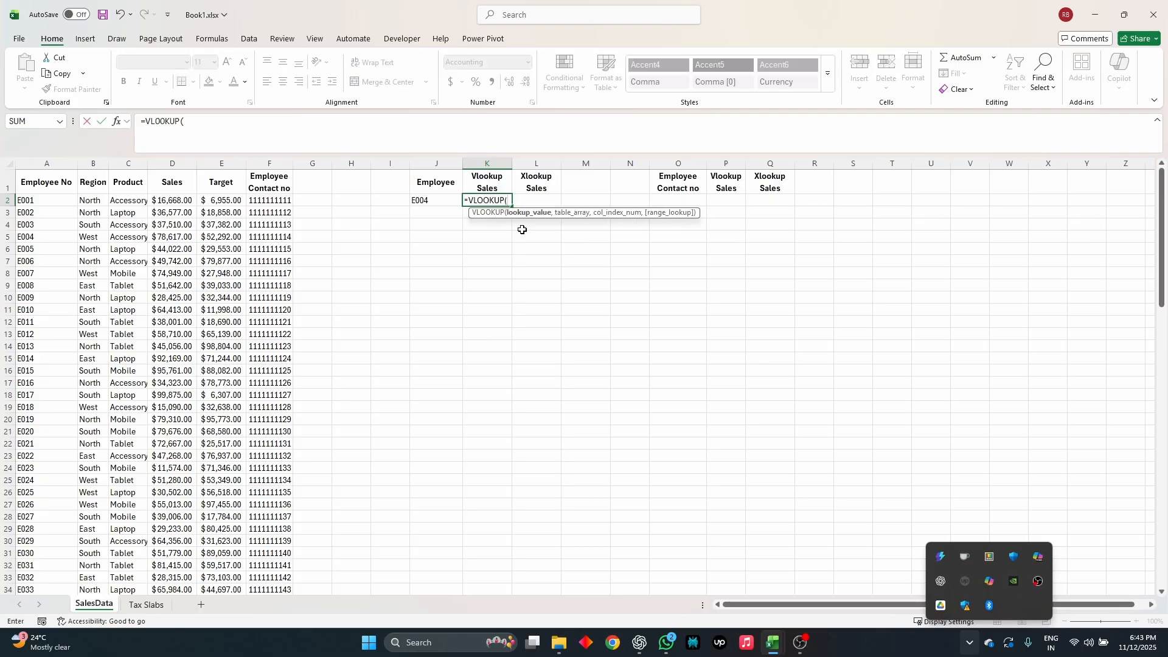
key("Left")
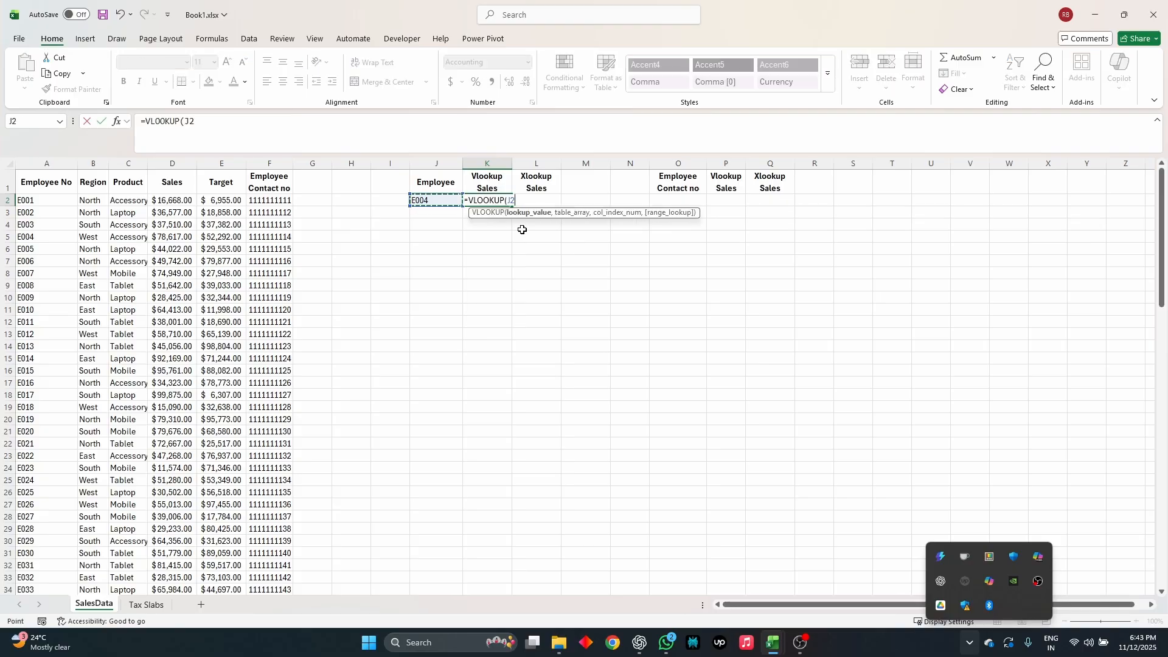
type(",")
key("Left")
key("Left")
key("Left")
key("Left")
key("Left")
key("Left")
key("Left")
key("Left")
key("Left")
key("Left")
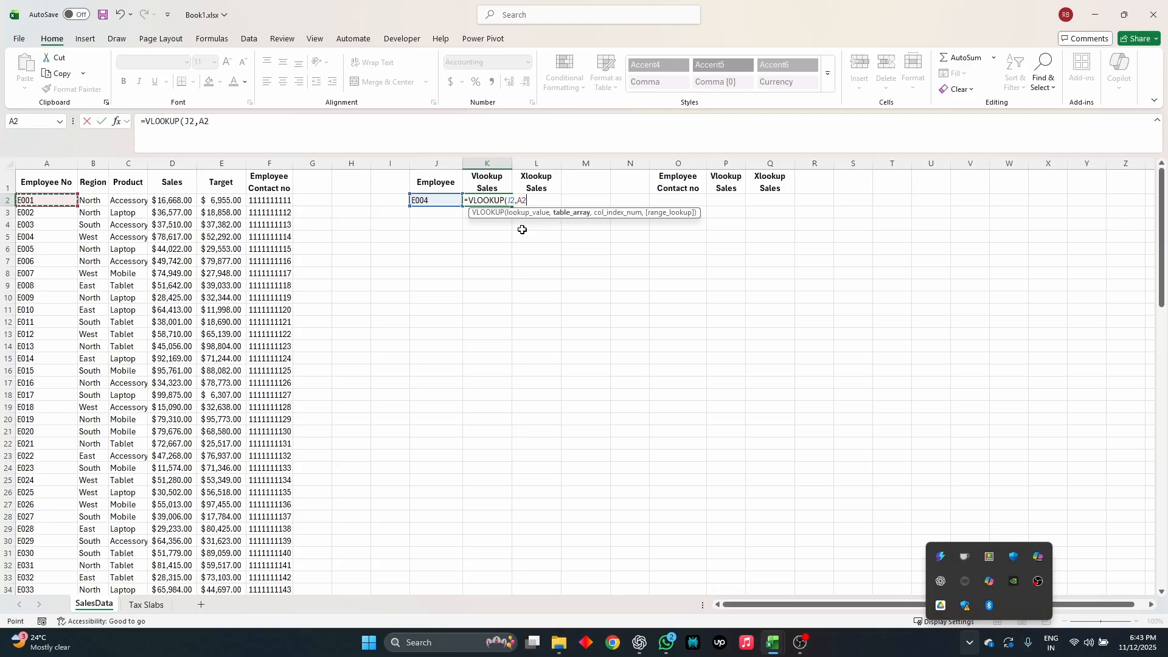
key("ctrl+shift+Right")
key("ctrl+shift+Down")
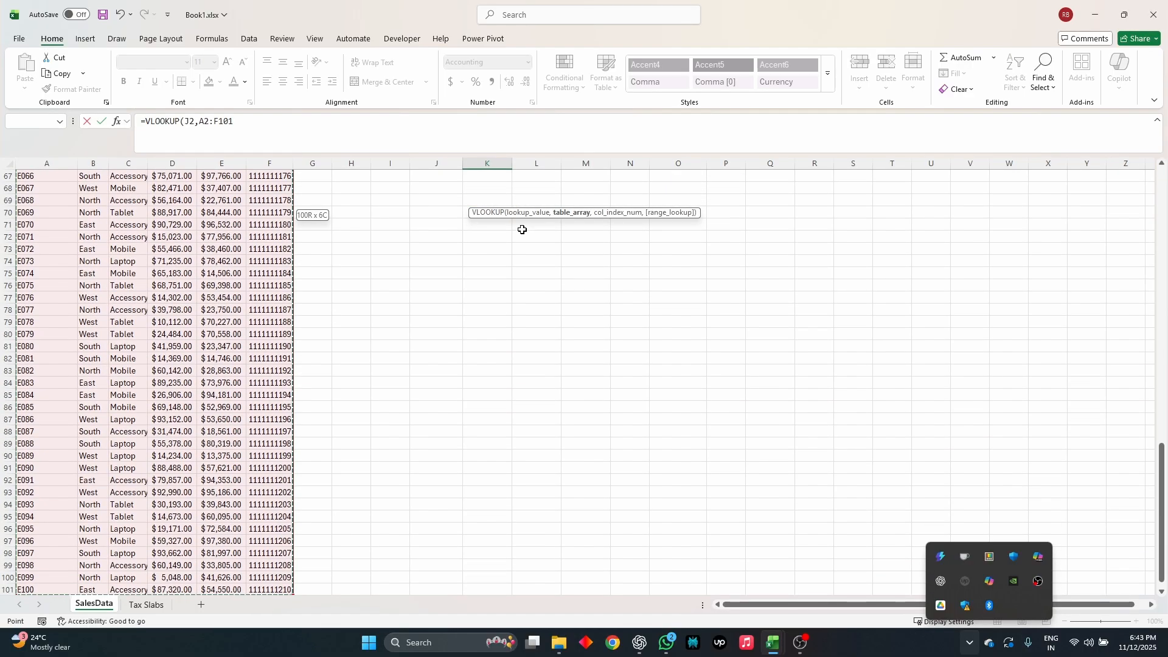
key("F4")
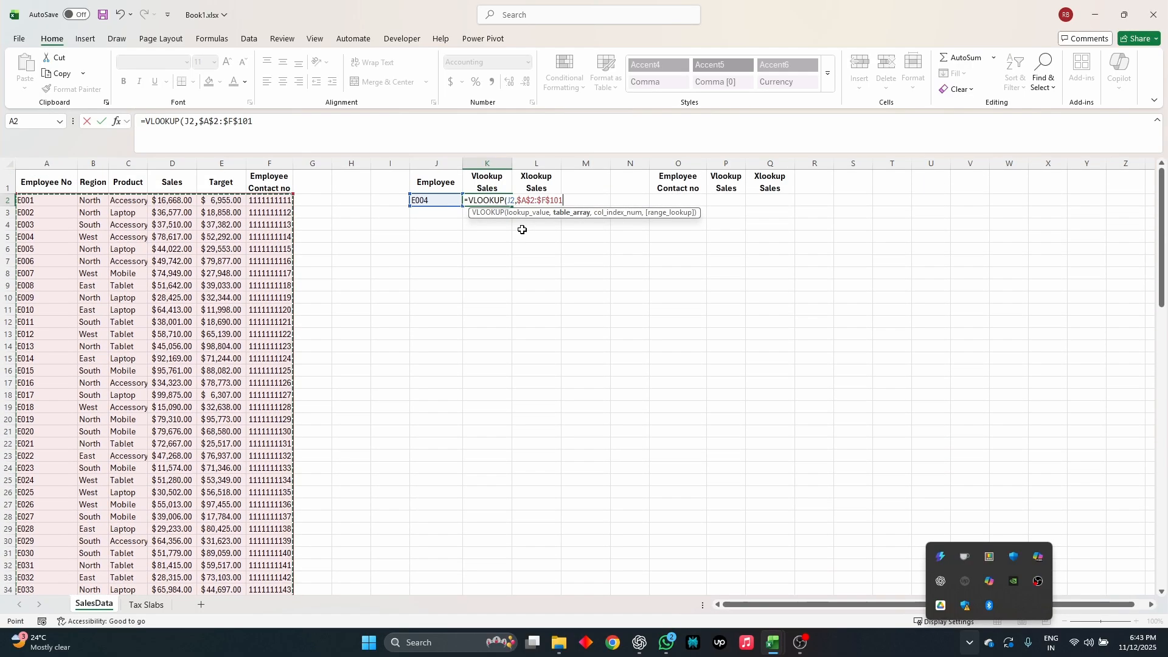
Complete the K2 VLOOKUP with column index 4 and compare its result with E004's sales in D5.
left_click(334, 124)
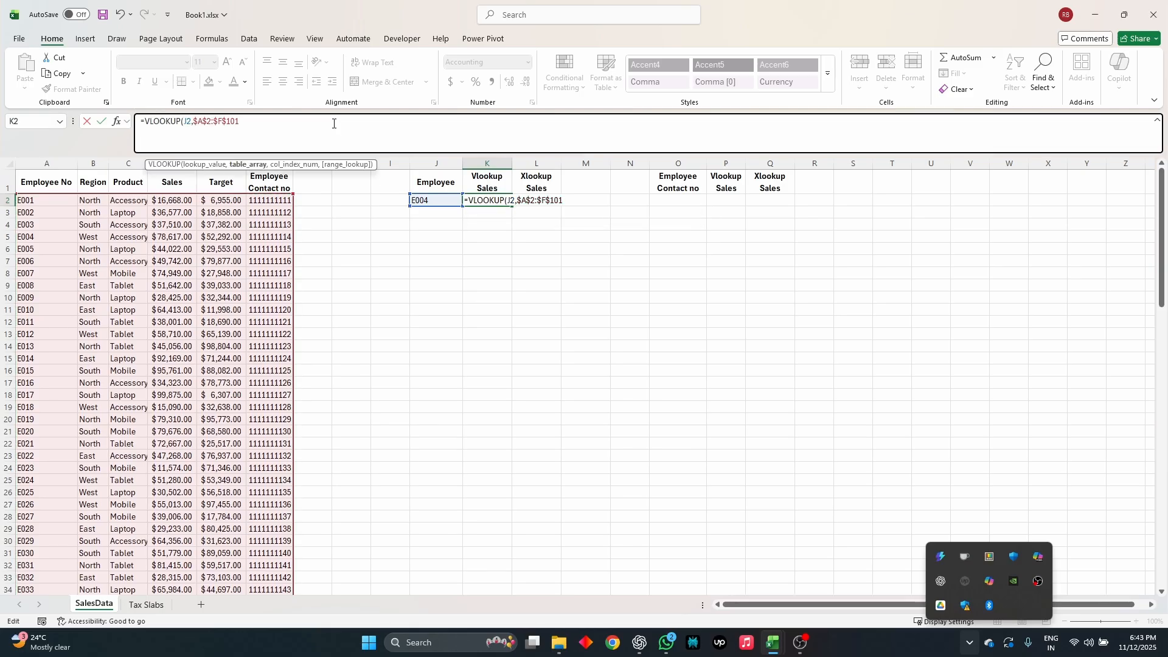
type(",4")
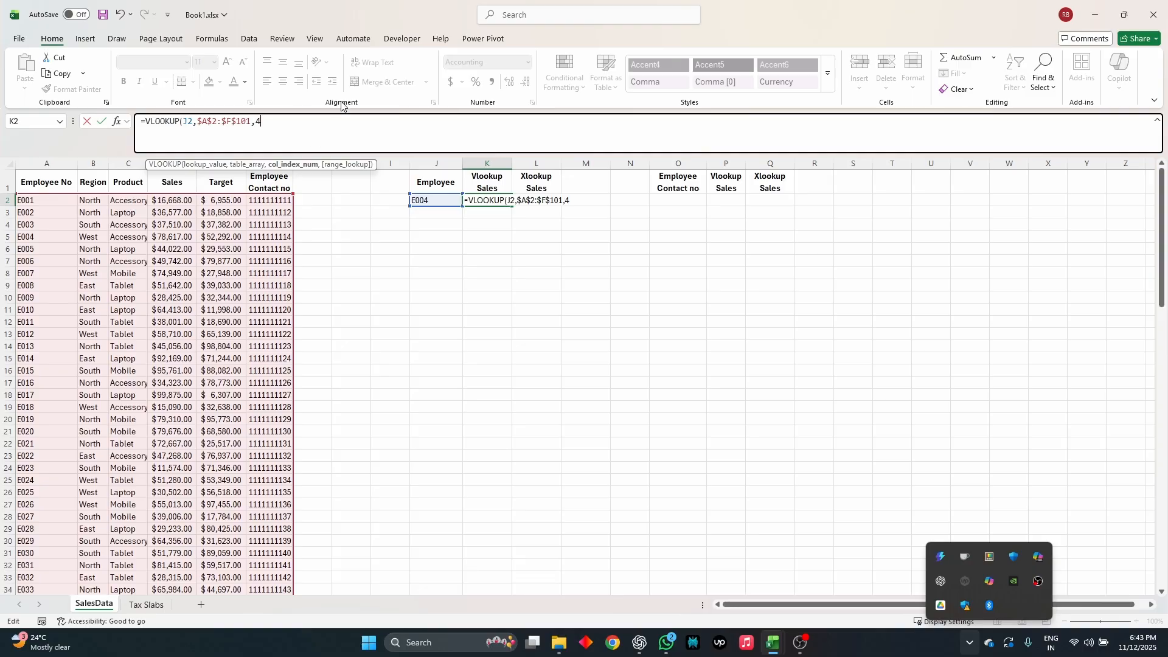
key("Return")
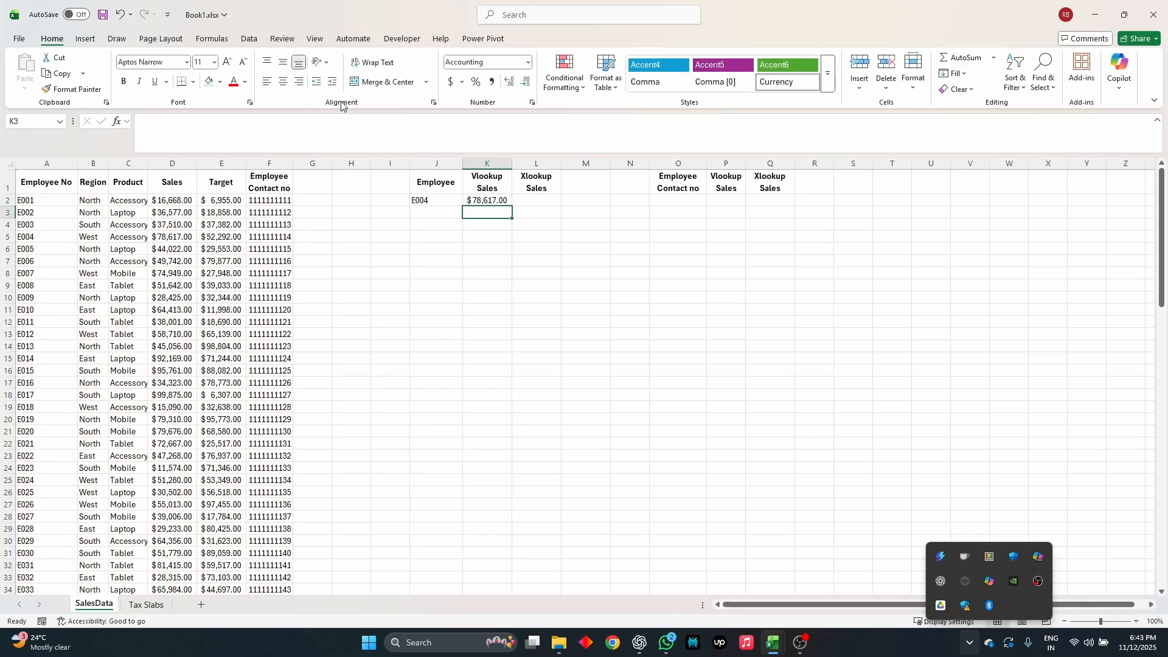
key("Up")
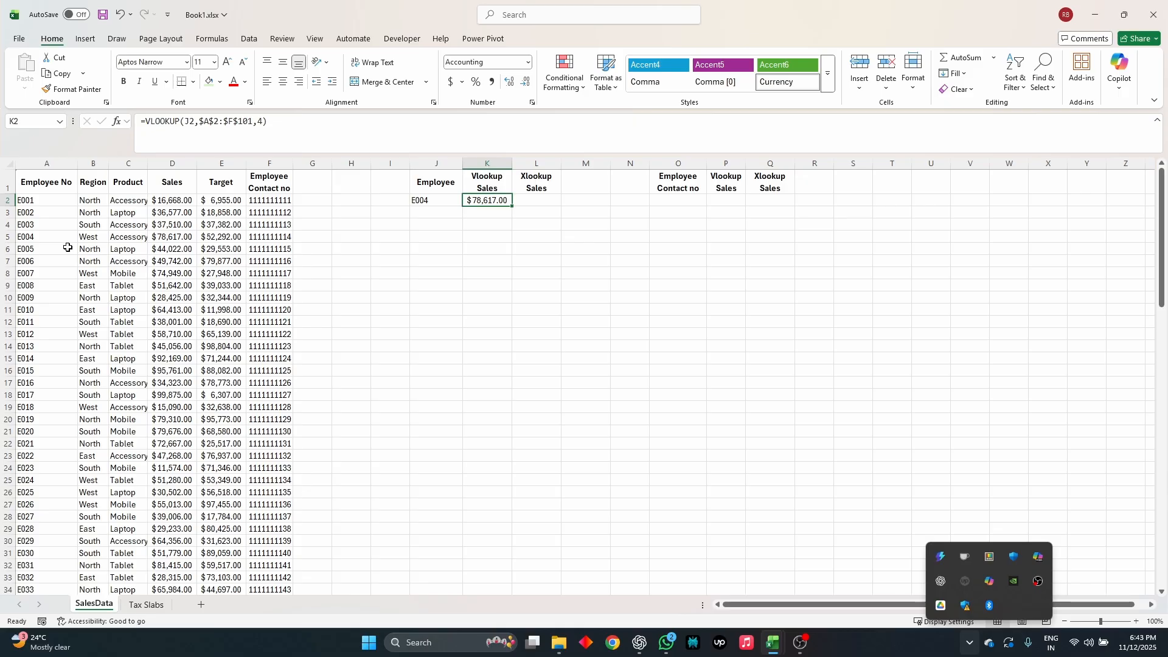
left_click(160, 238)
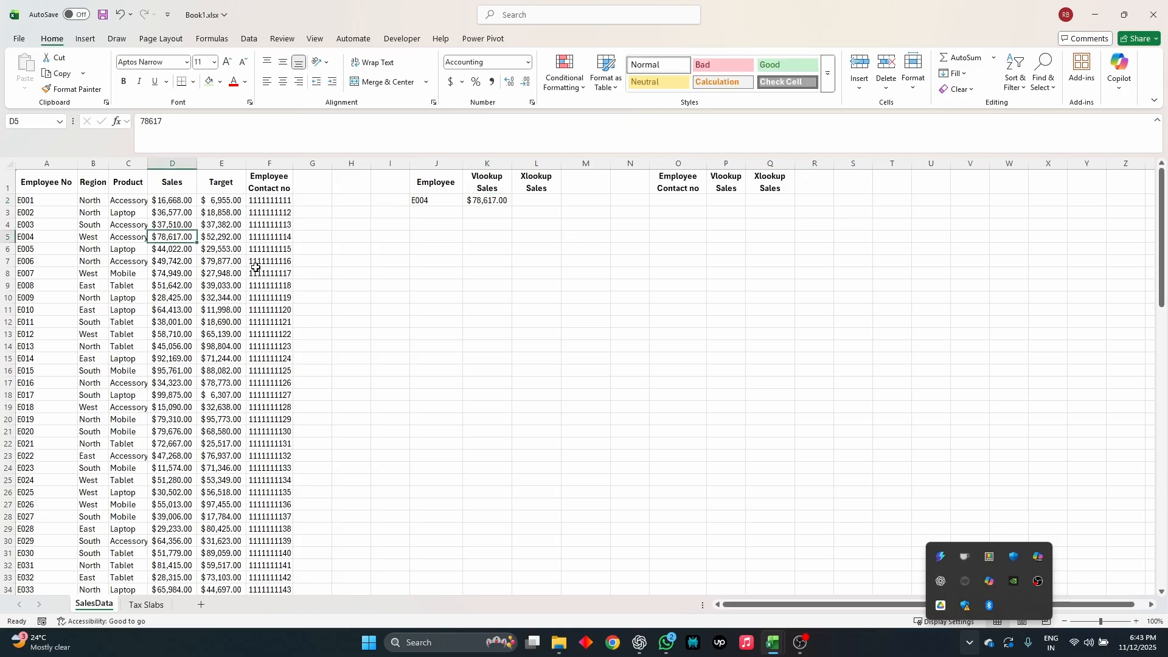
left_click(497, 204)
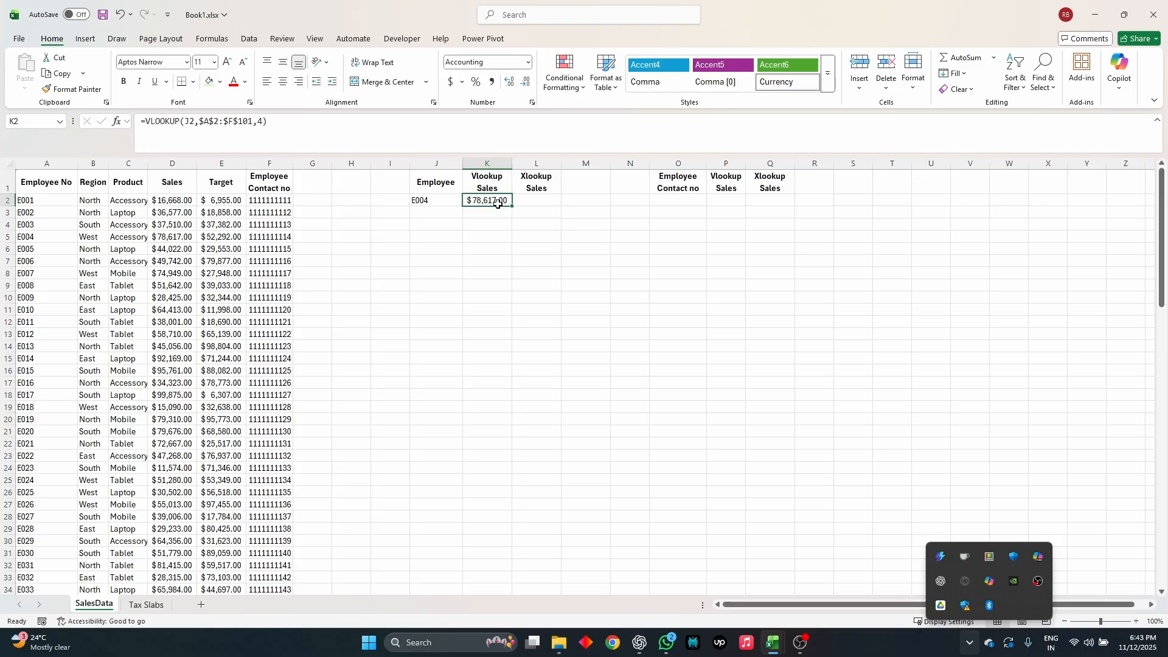
Start an XLOOKUP formula in L2 with J2 as the lookup value and the absolute range $A$2:$A$101 as the lookup array.
left_click(531, 199)
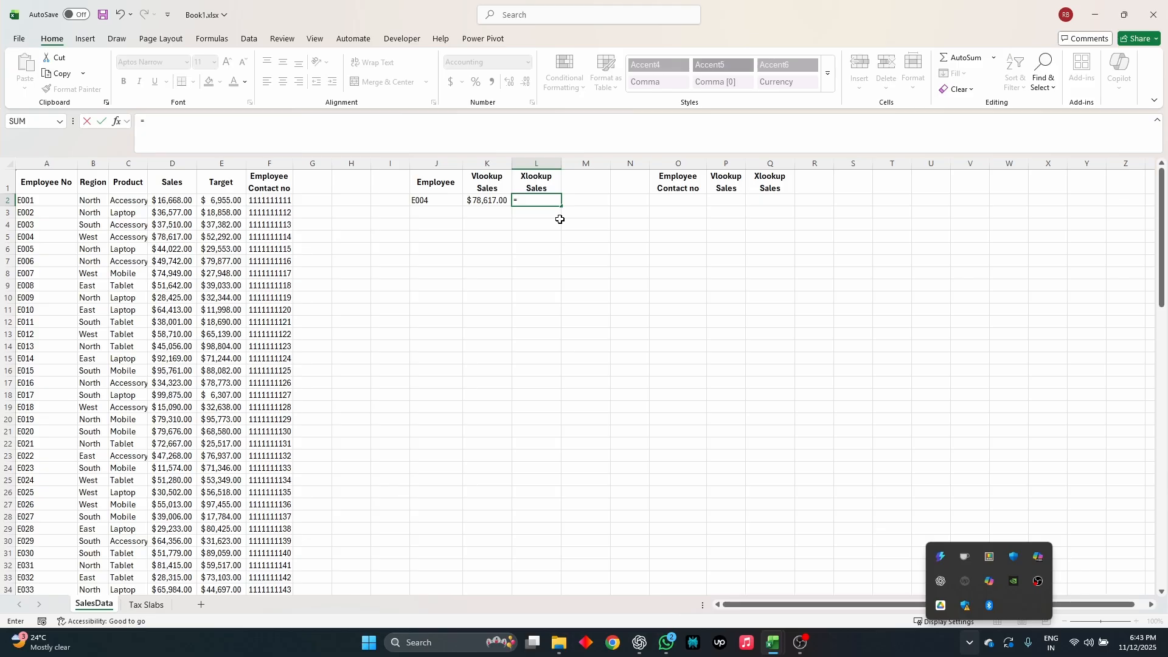
type("=XLOOKUP(")
key("Left")
key("Left")
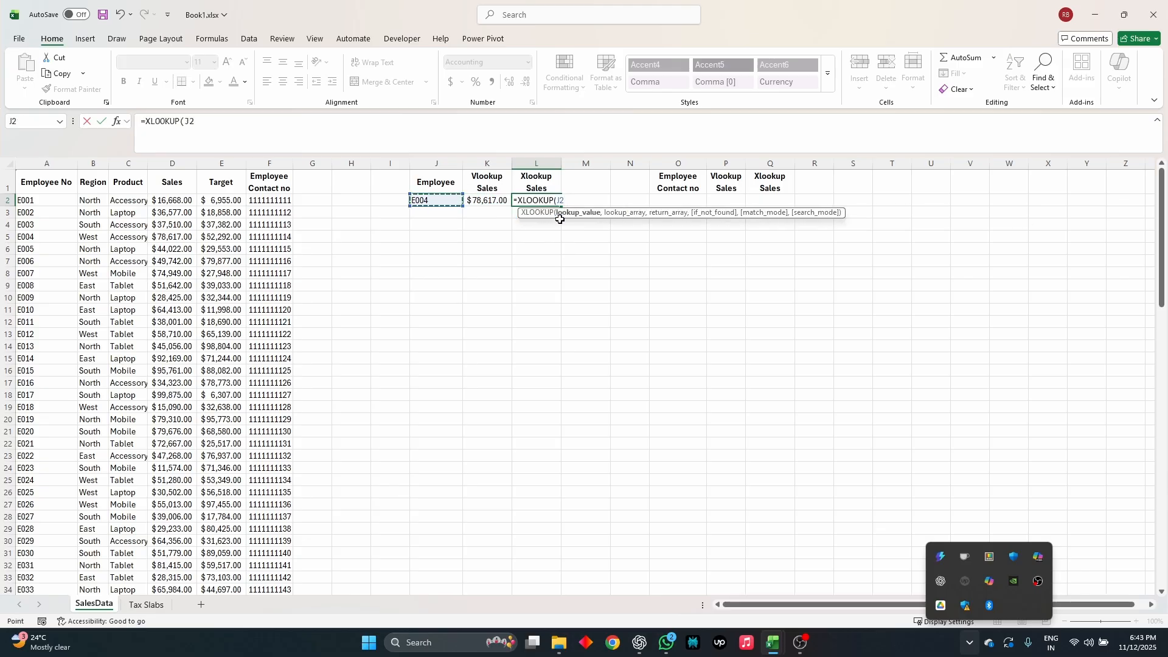
type(",")
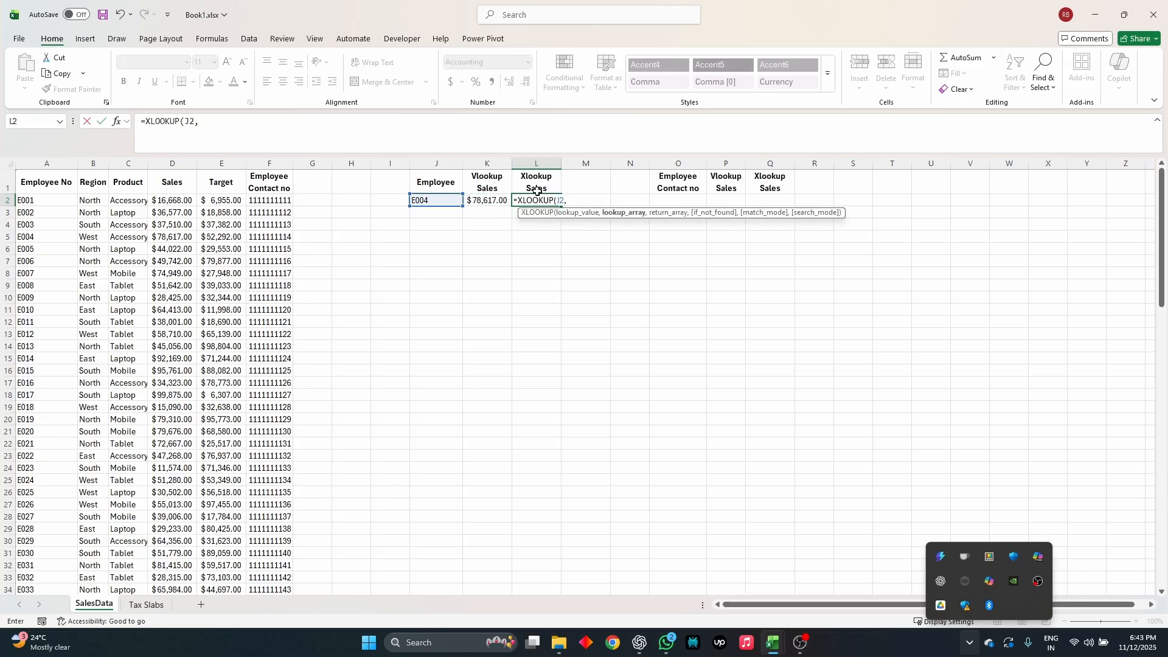
left_click(58, 193)
left_click(55, 203)
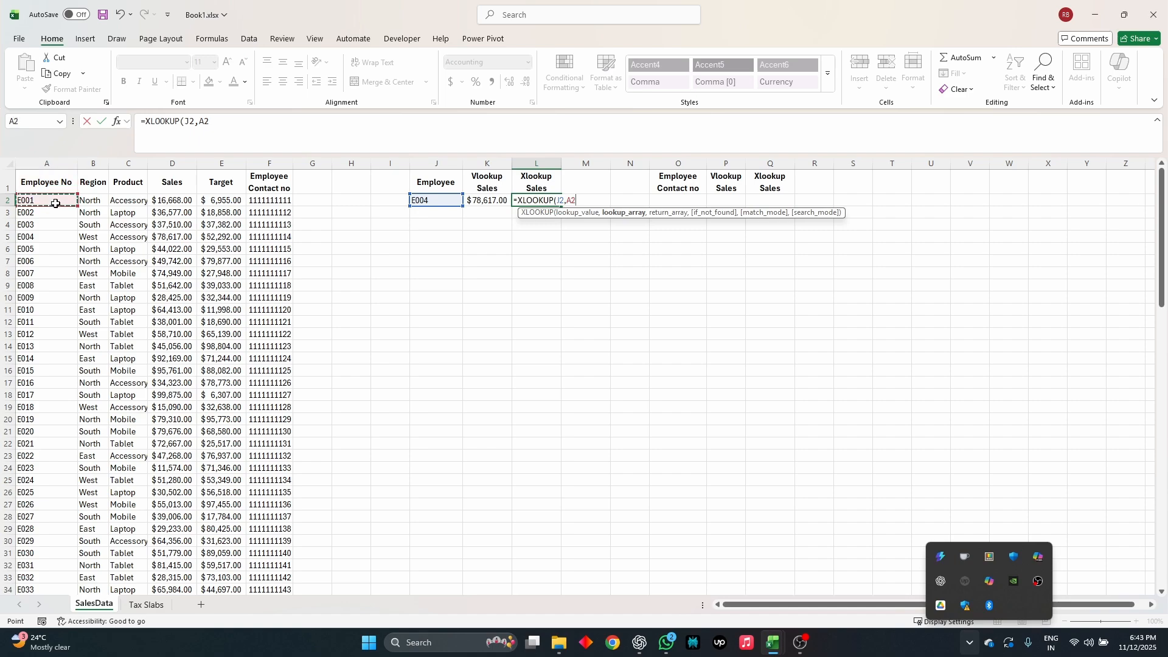
key("ctrl+shift+Down")
key("F4")
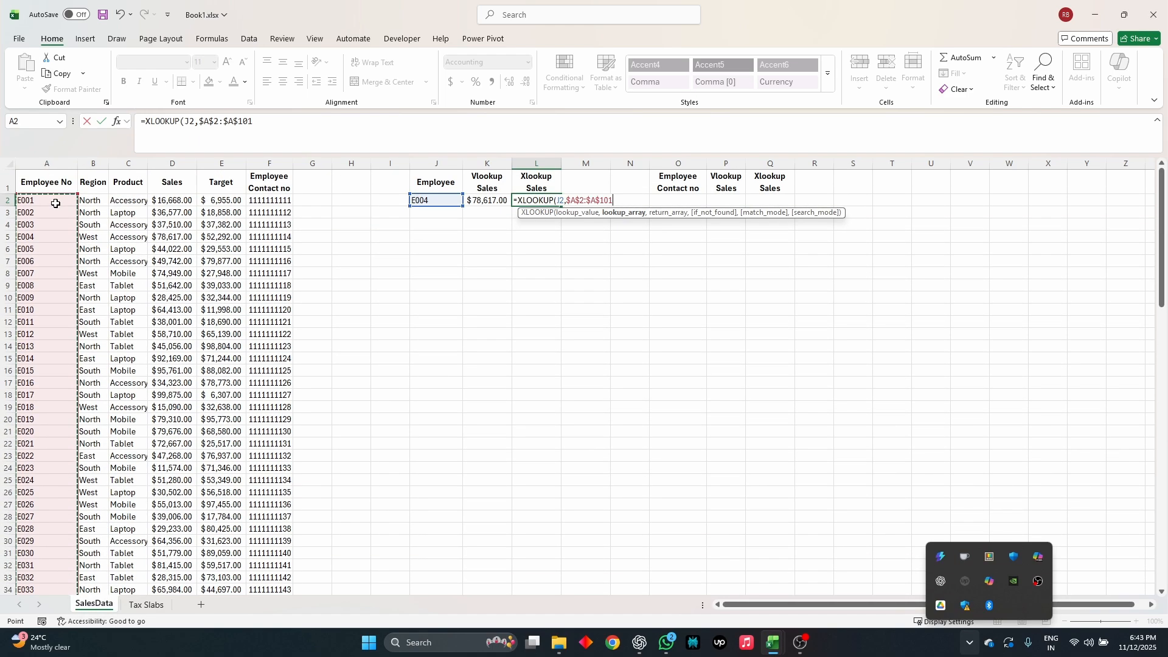
Complete the L2 XLOOKUP with return array $D$2:$D$101 and leave the three optional arguments empty.
left_click(318, 130)
type(",")
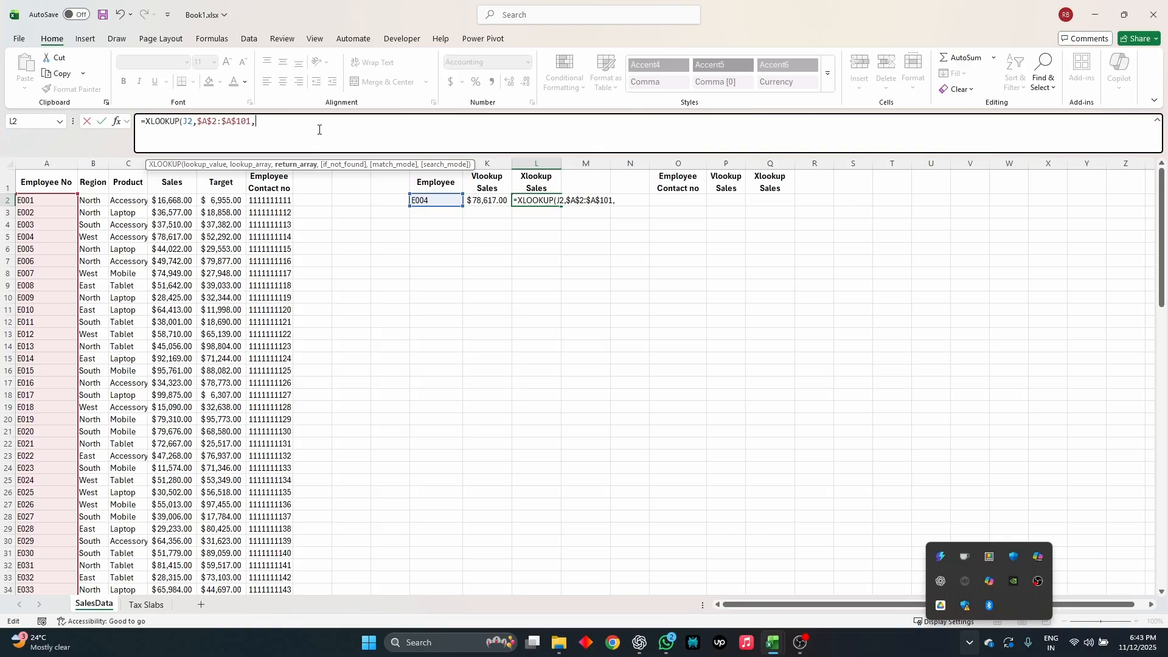
left_click(159, 201)
key("ctrl+shift+Down")
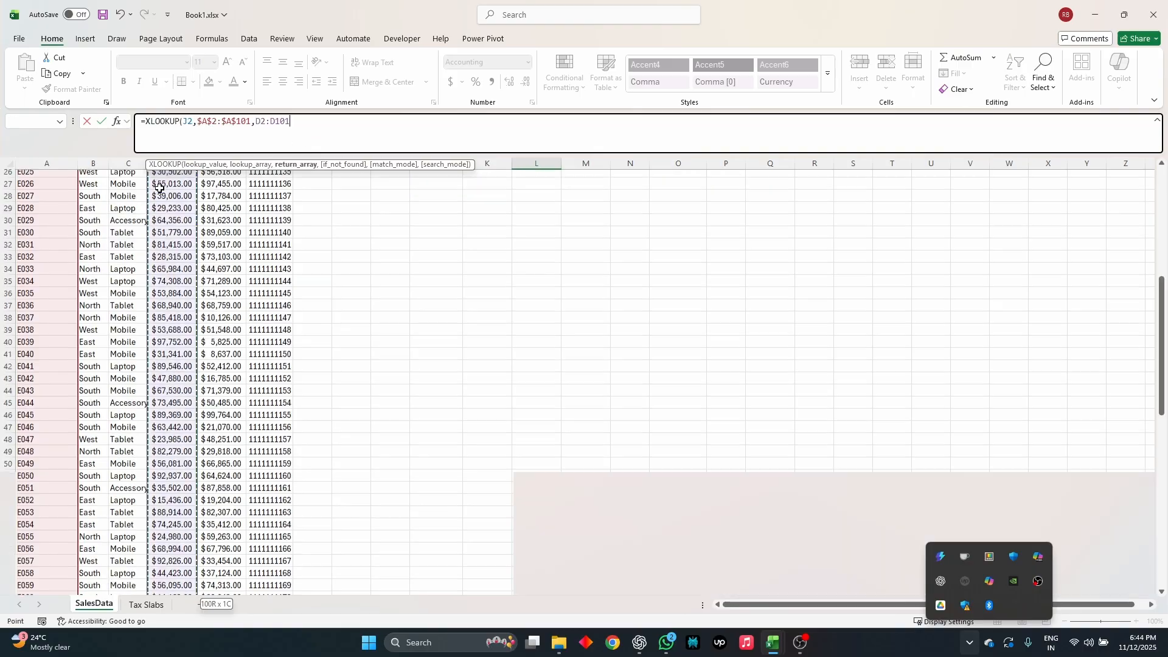
key("F4")
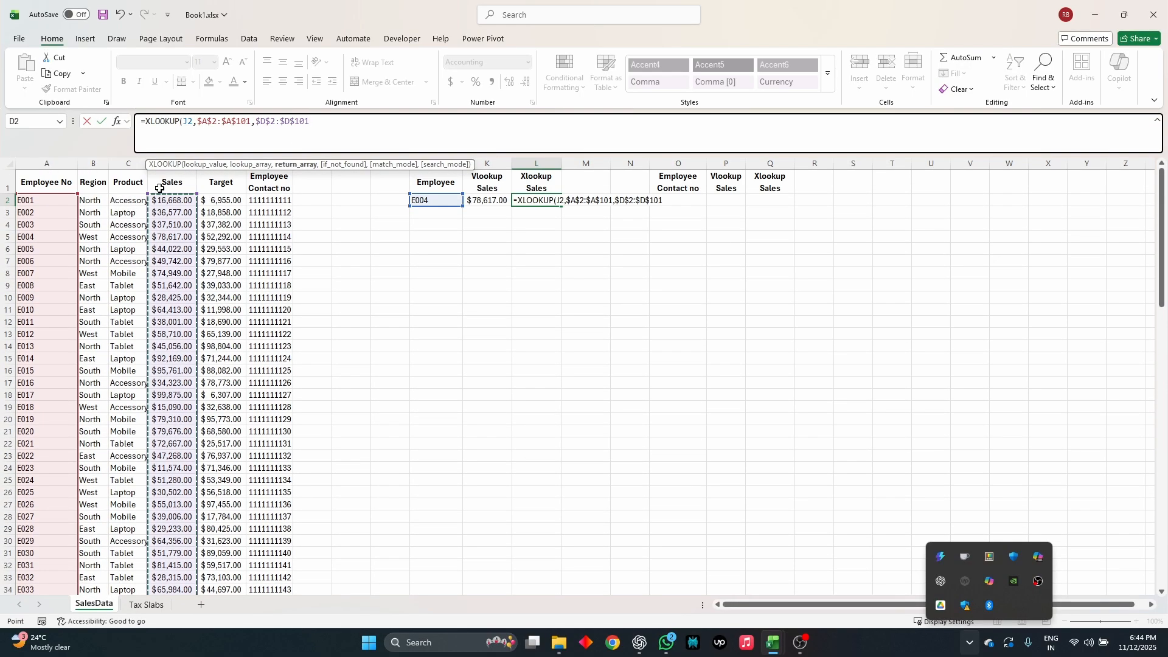
type(",,,)")
key("Return")
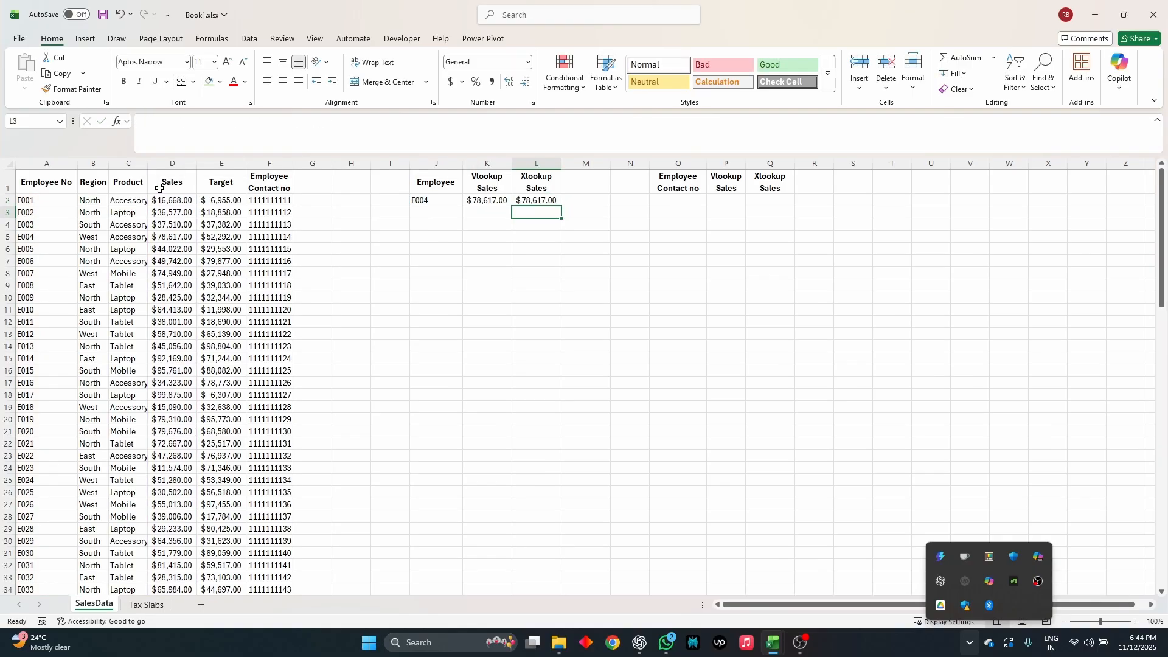
key("Up")
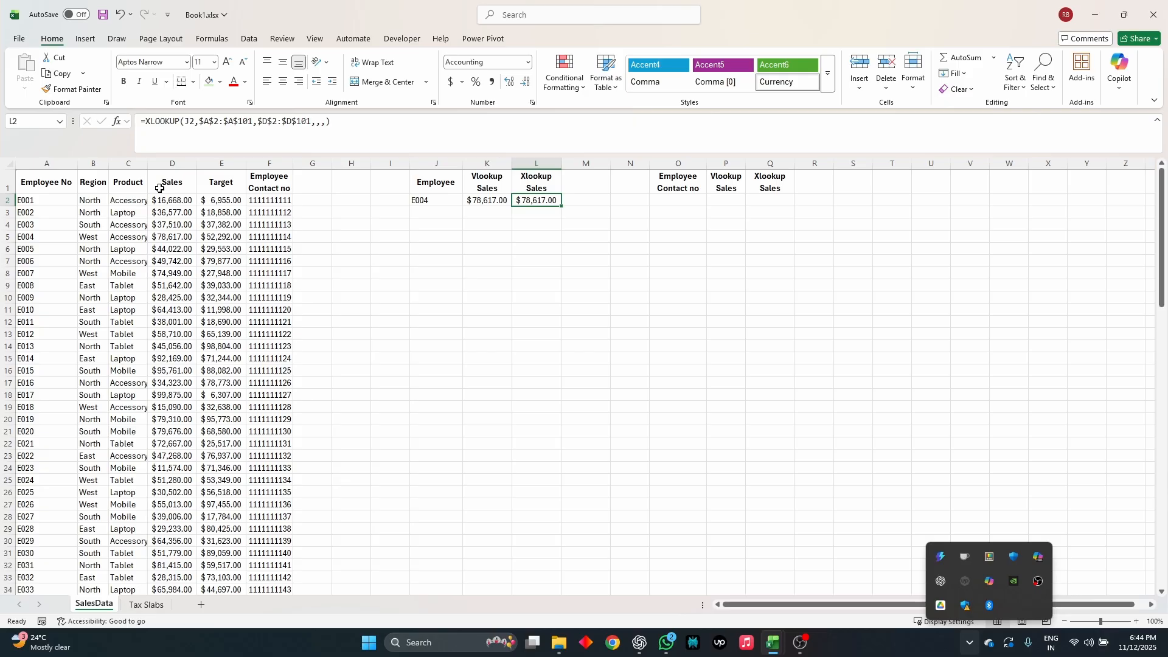
Change the employee number in J2 to E104.
key("Up")
key("Left")
key("Down")
key("Left")
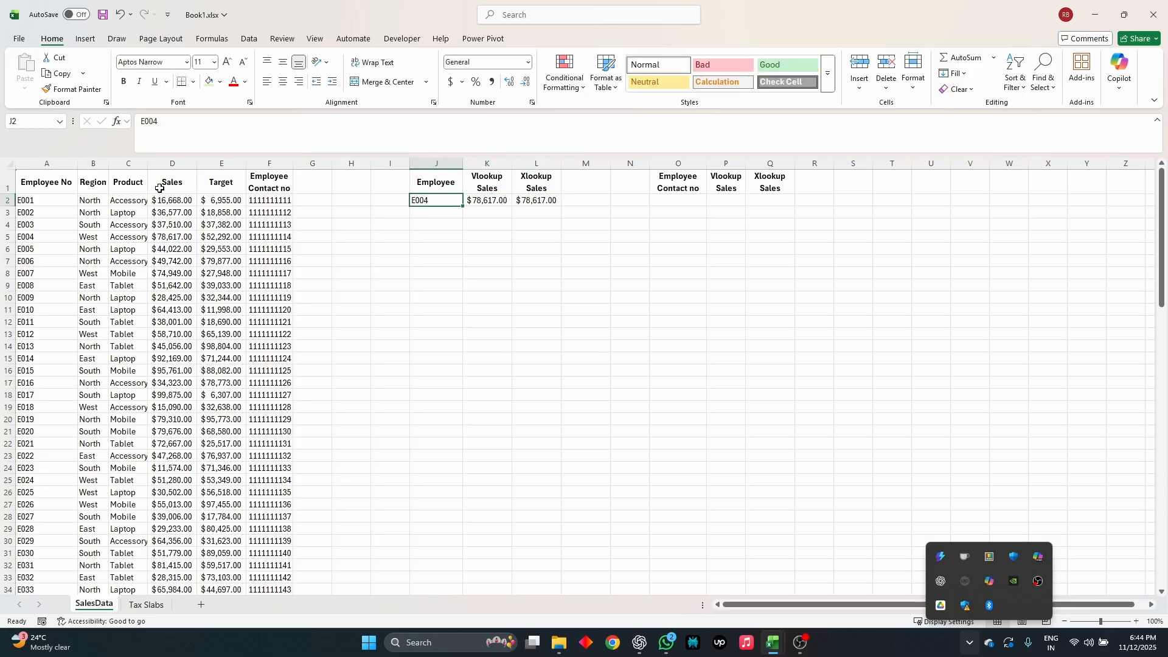
left_click(146, 130)
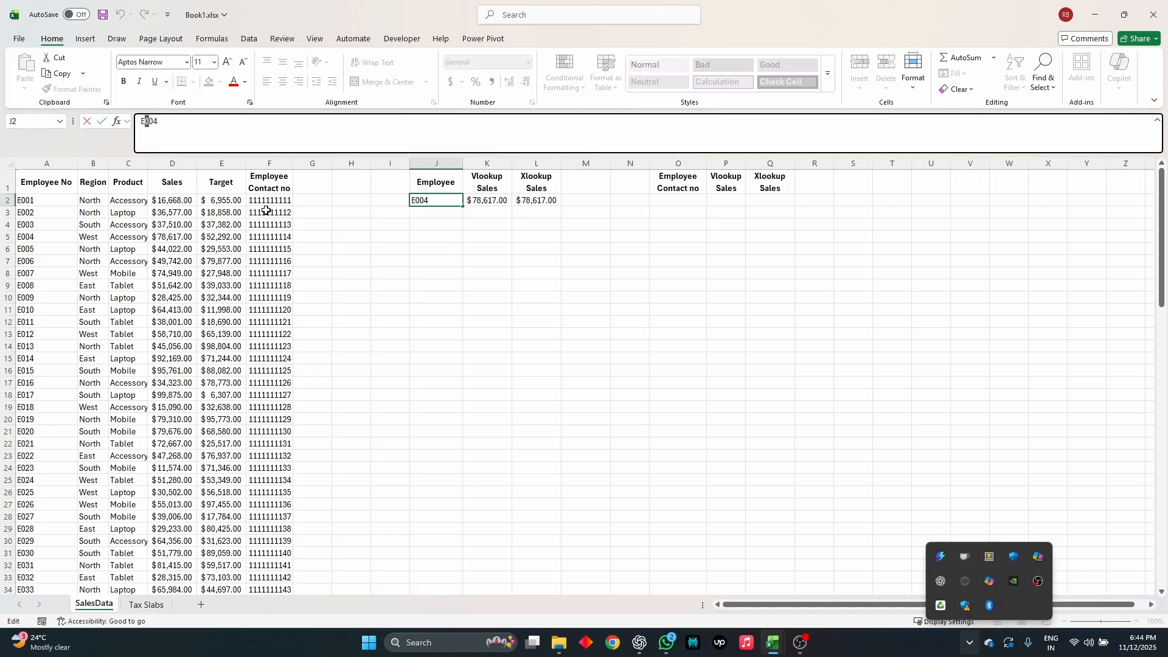
type("1")
key("Return")
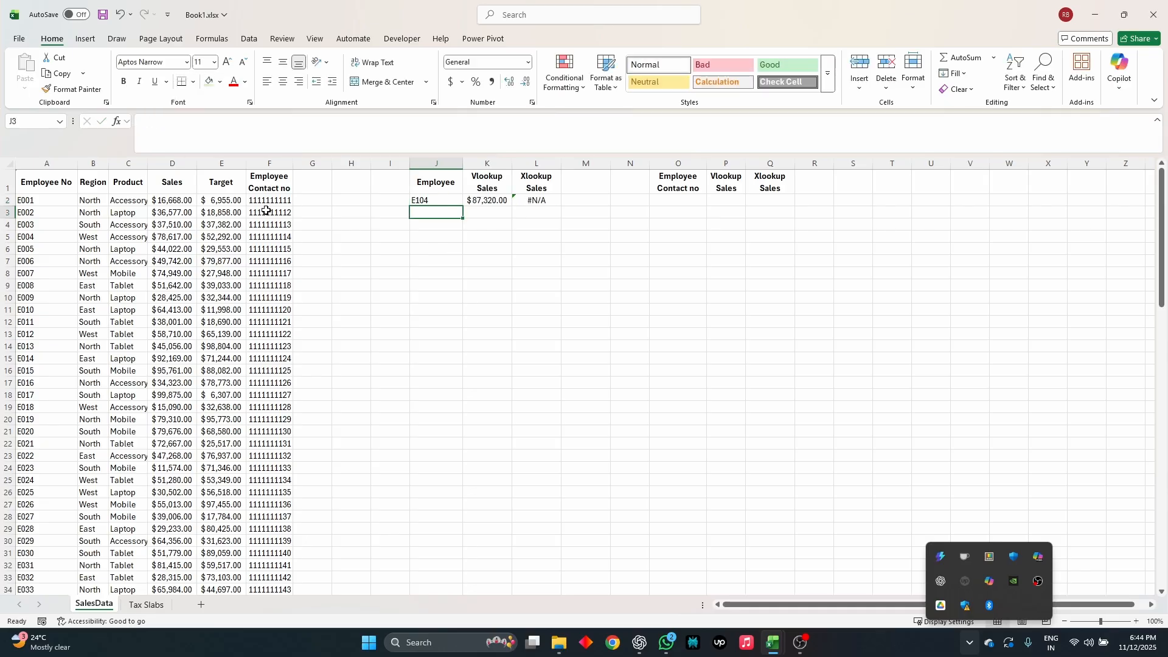
Add an empty range_lookup argument after column index 4 in the K2 VLOOKUP to force an exact match.
key("Up")
key("Right")
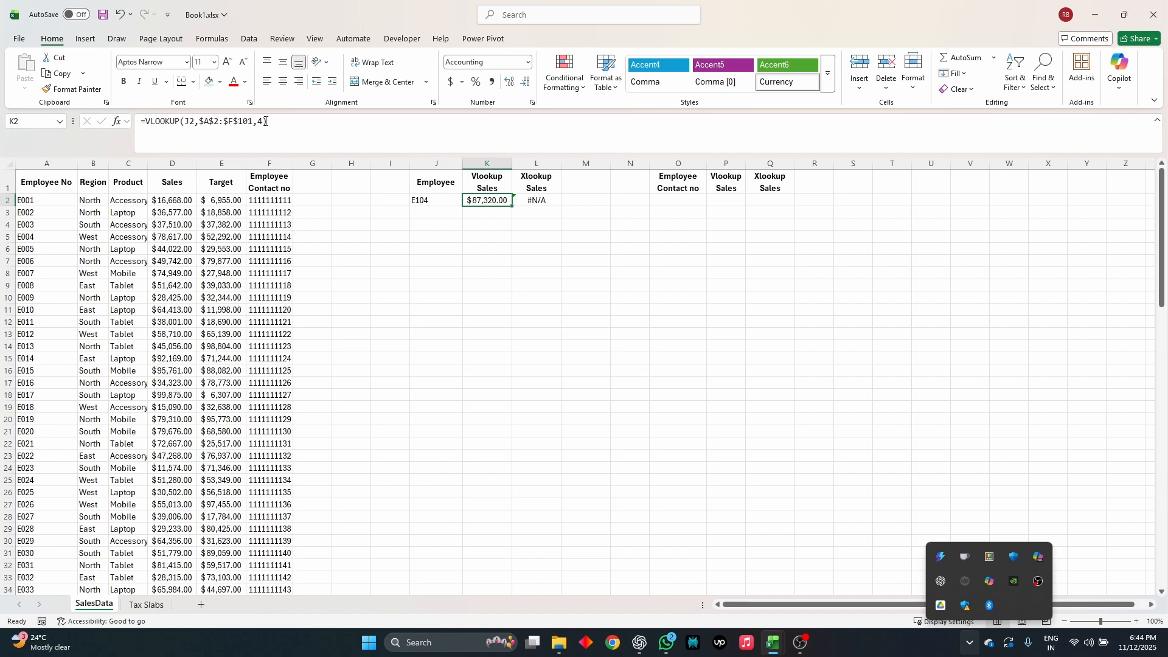
left_click(281, 142)
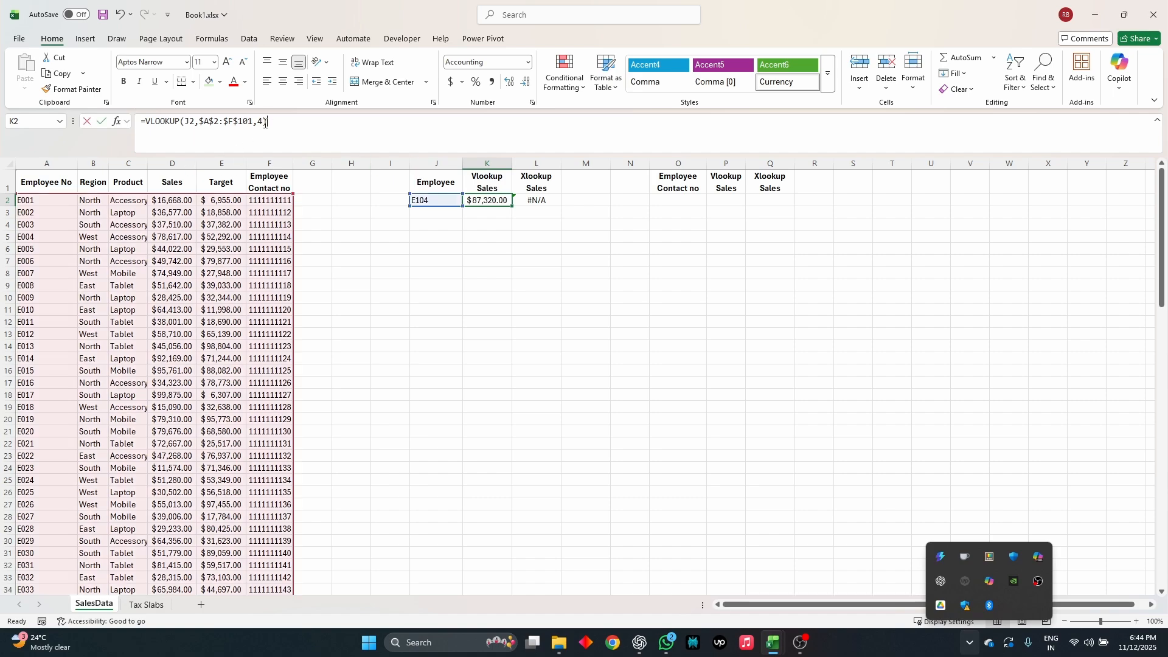
type(",")
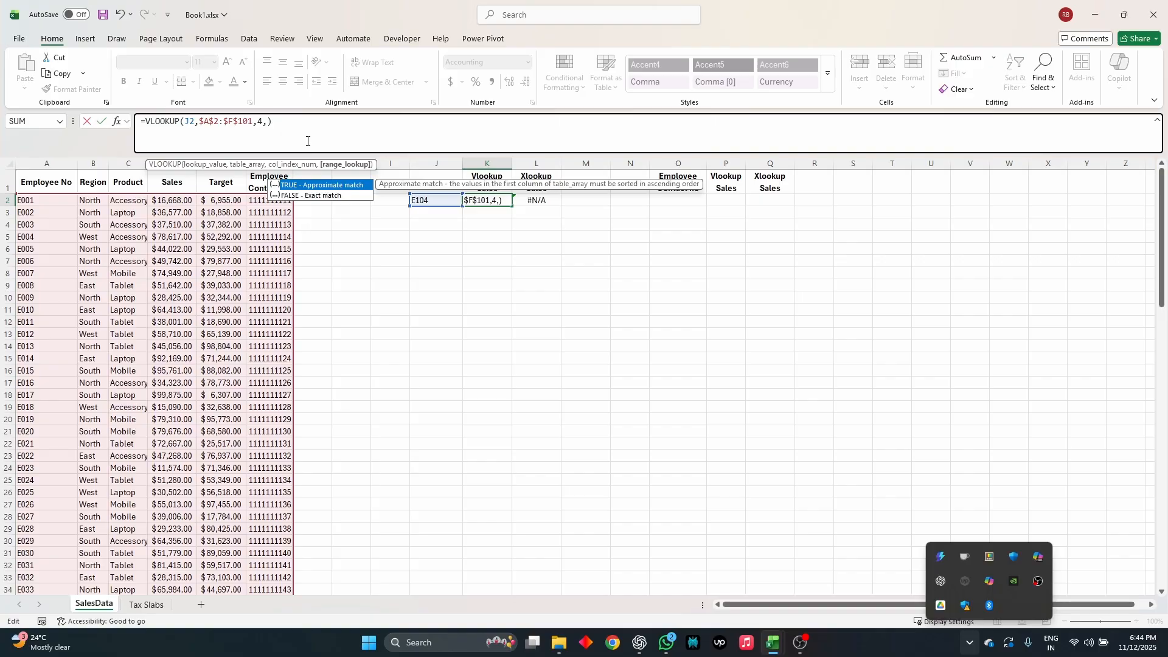
key("ctrl+Return")
key("Right")
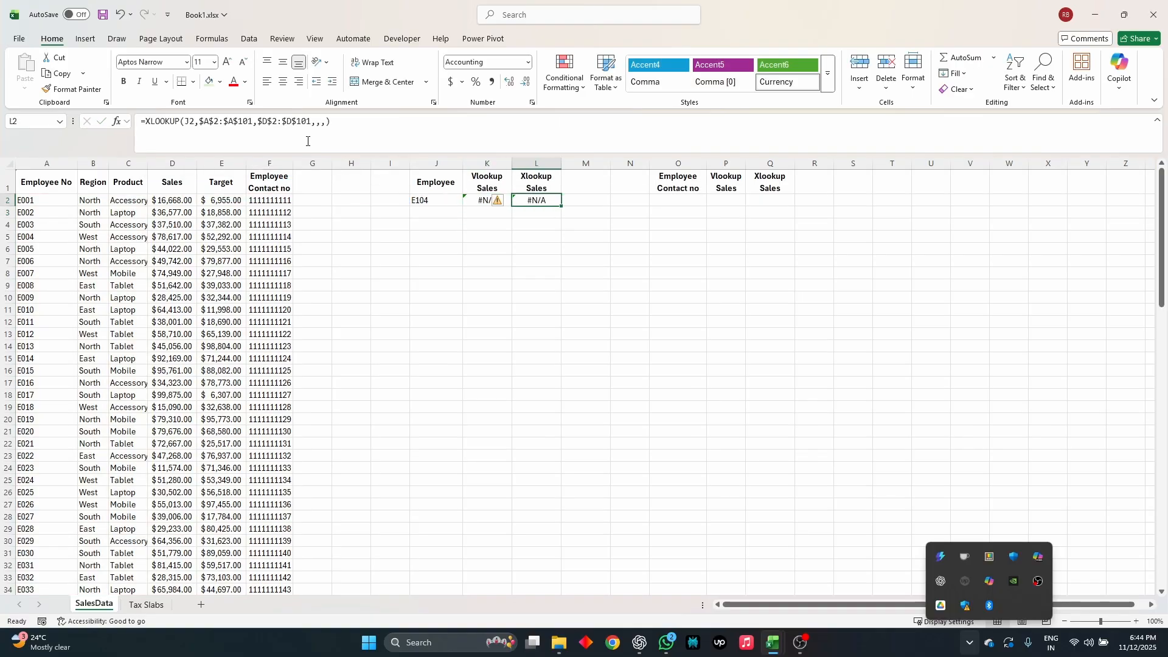
key("Left")
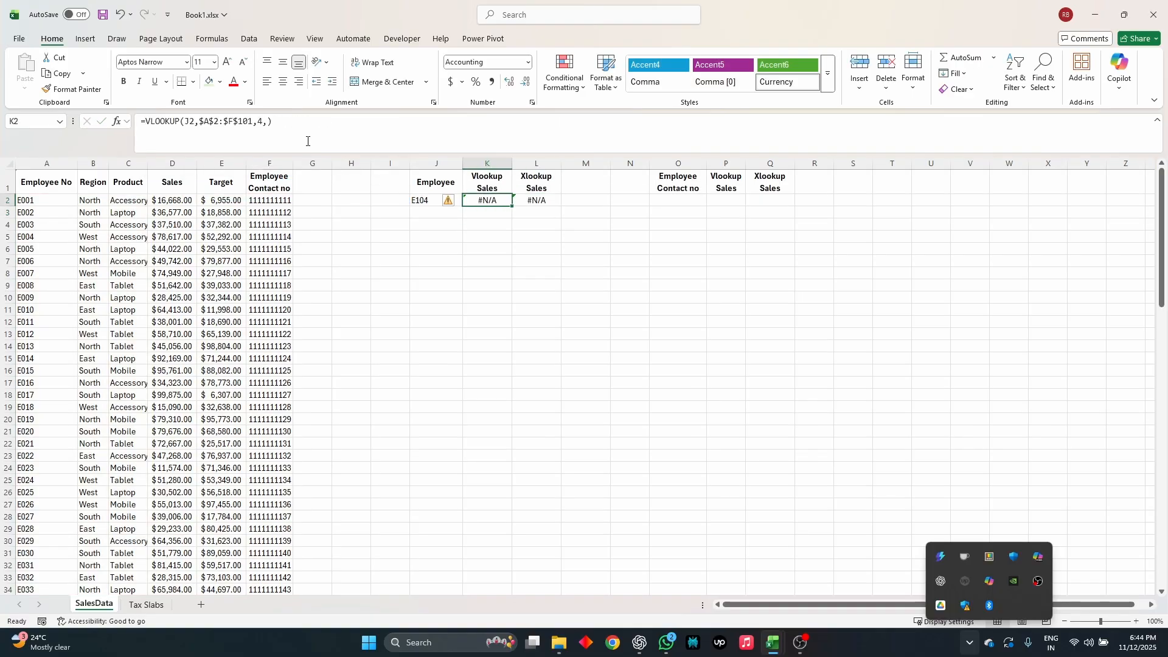
left_click(424, 212)
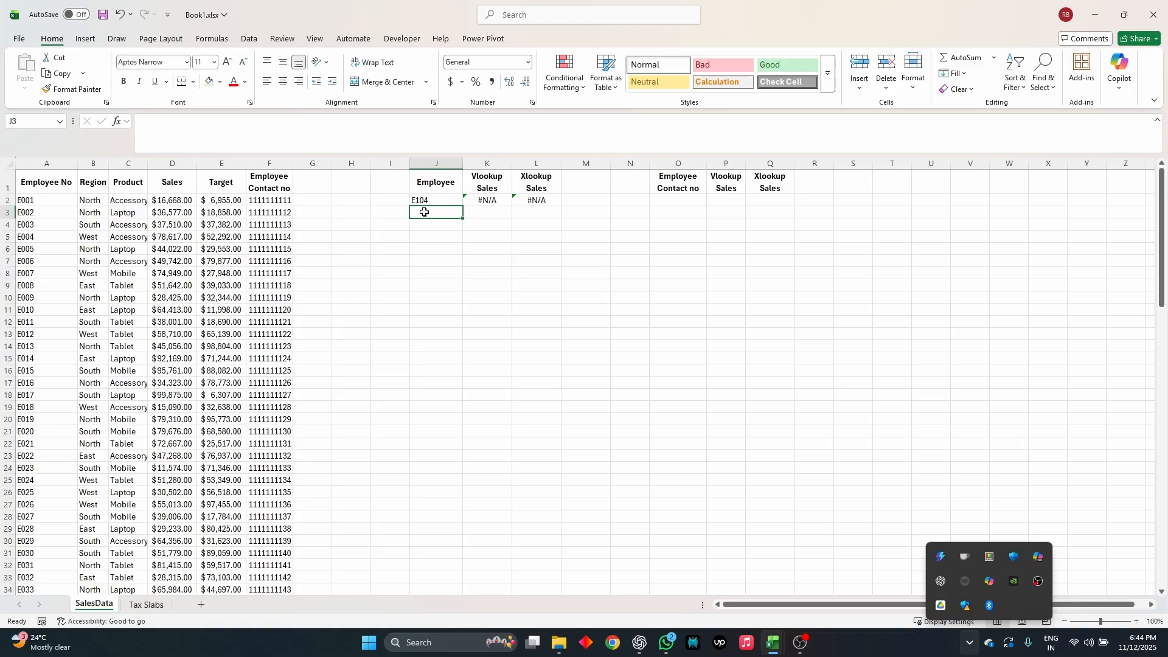
key("ctrl+d")
key("ctrl+z")
Set the if_not_found argument of the L2 XLOOKUP to "NOT FOUND".
left_click(550, 199)
left_click(312, 122)
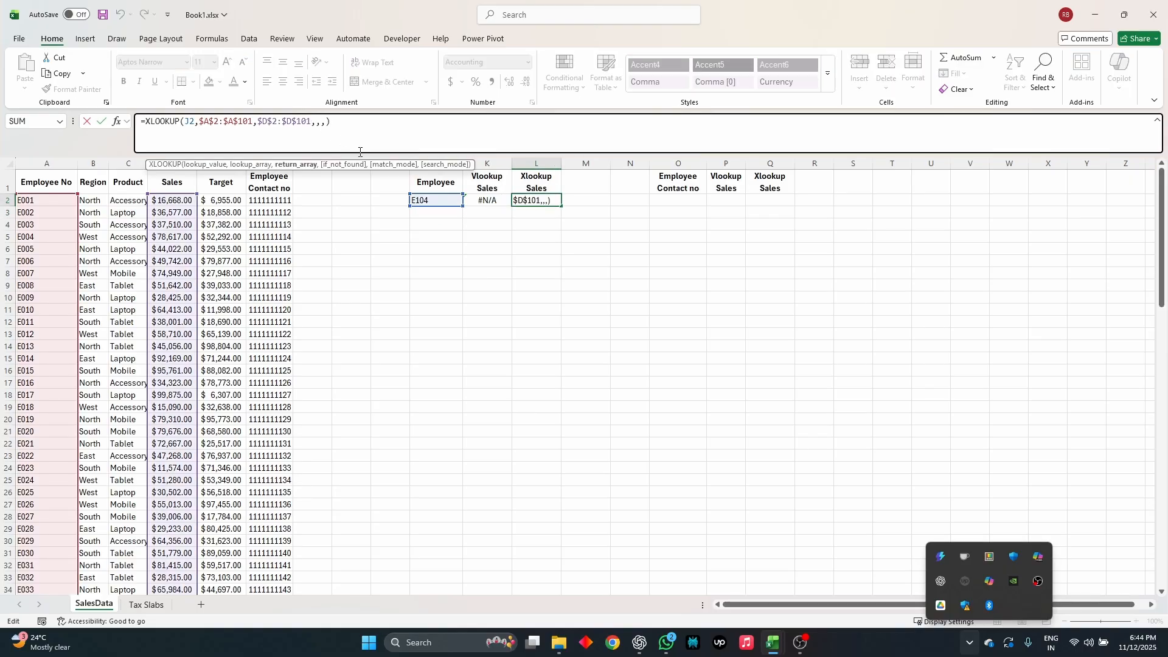
key("Right")
type("\"")
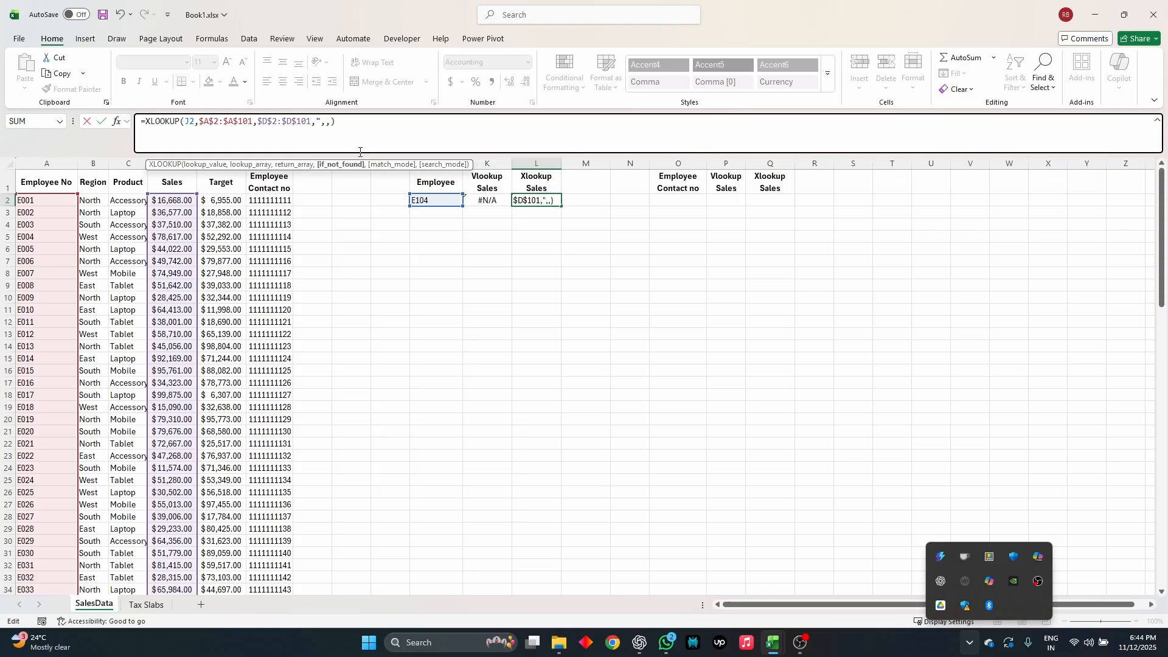
type("NOT FOUND\"")
key("Return")
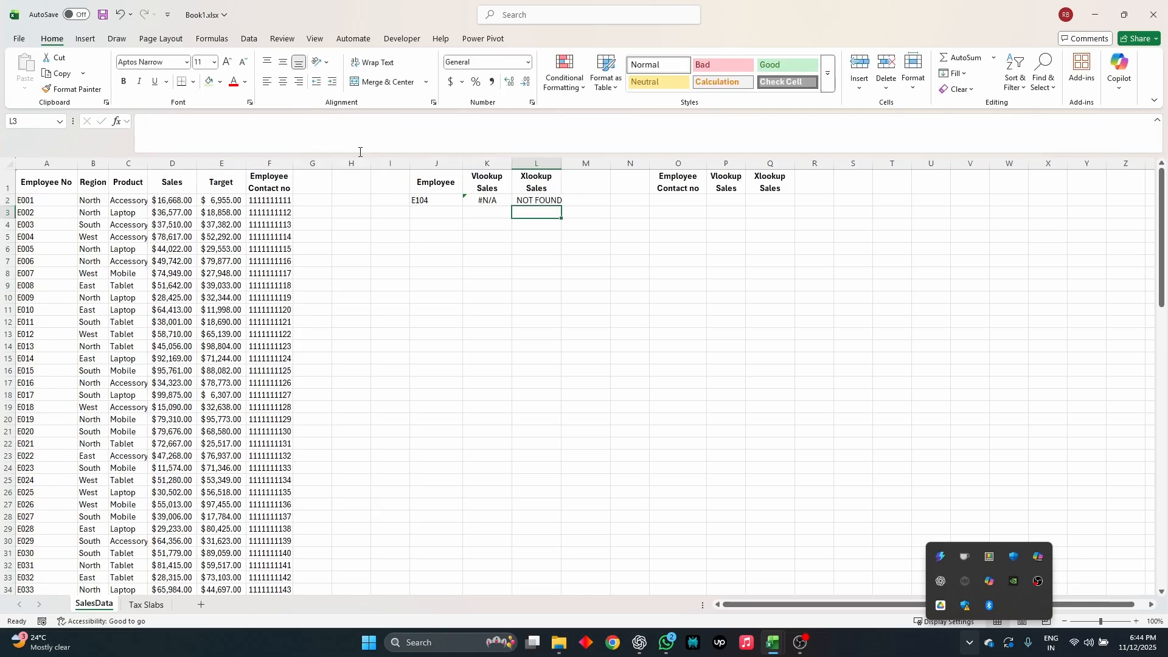
key("Up")
key("Left")
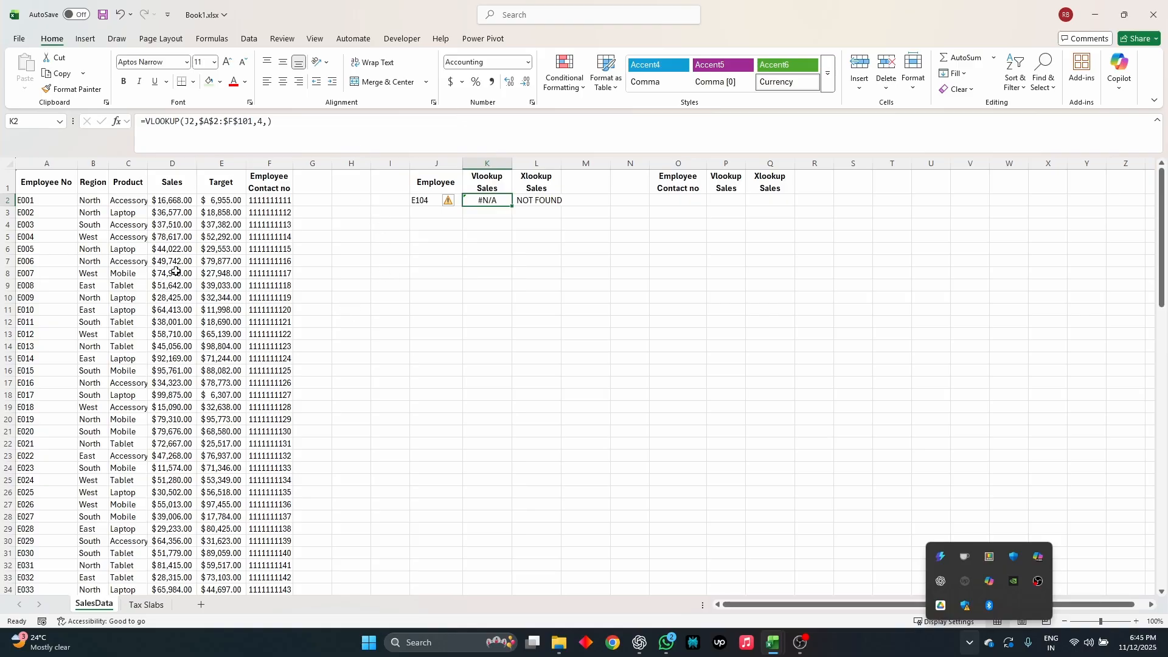
Copy employee E004's contact number from F5 into O2 as the new lookup value.
left_click(679, 203)
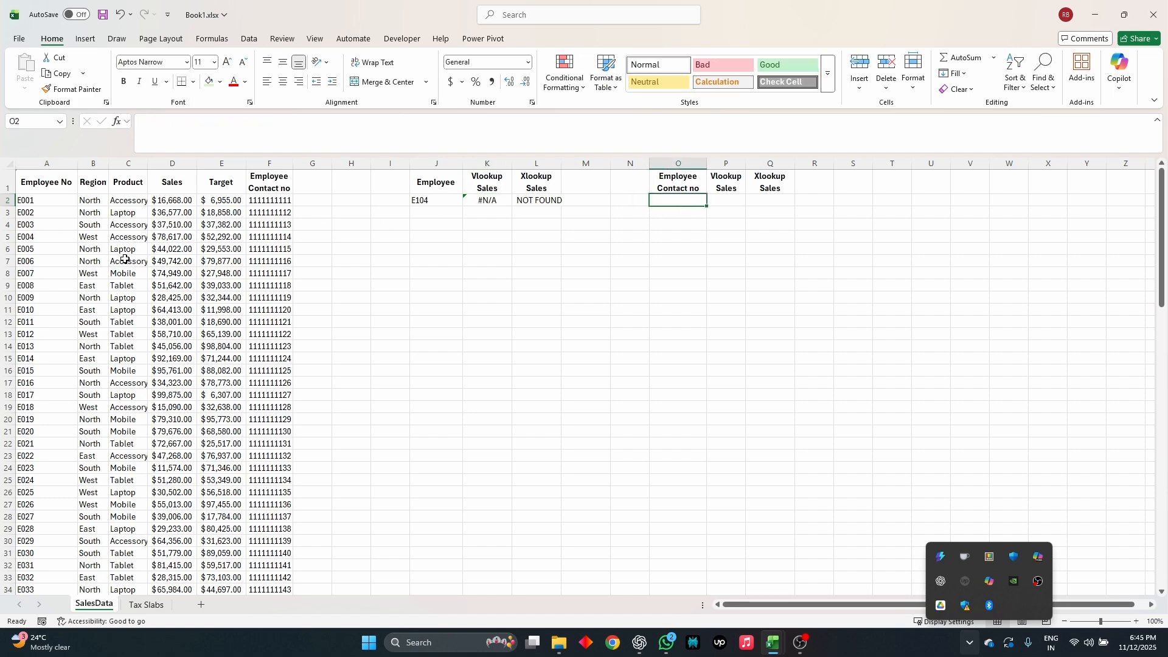
left_click(54, 236)
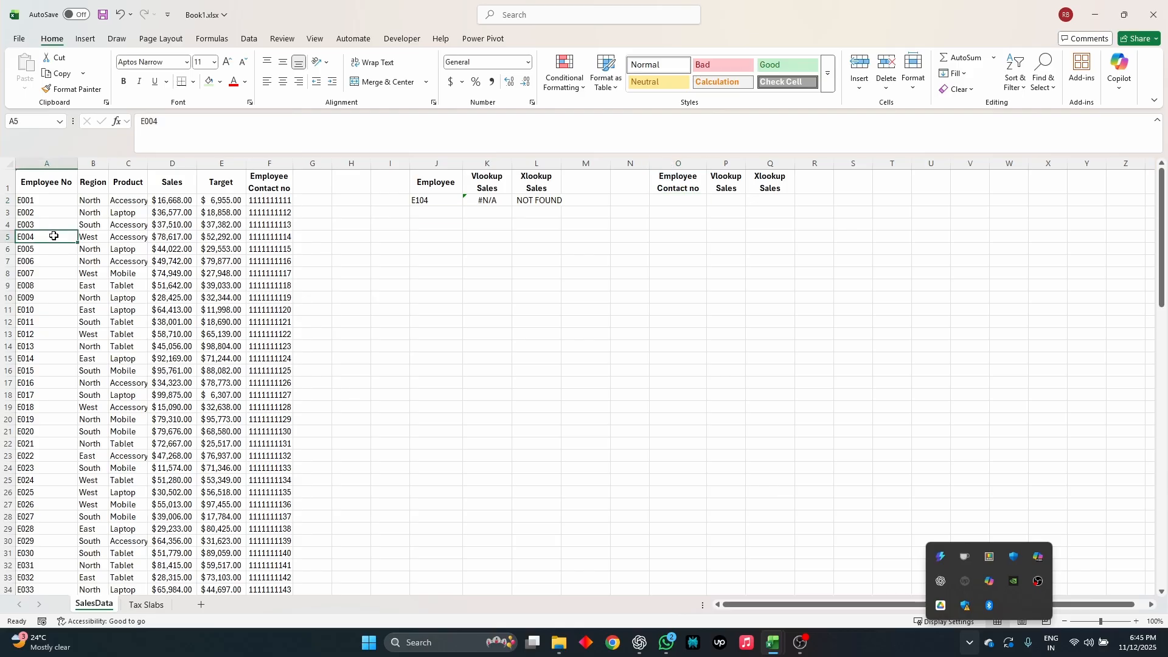
key("Right")
key("Right")
key("Right")
key("Right")
key("Right")
key("ctrl+c")
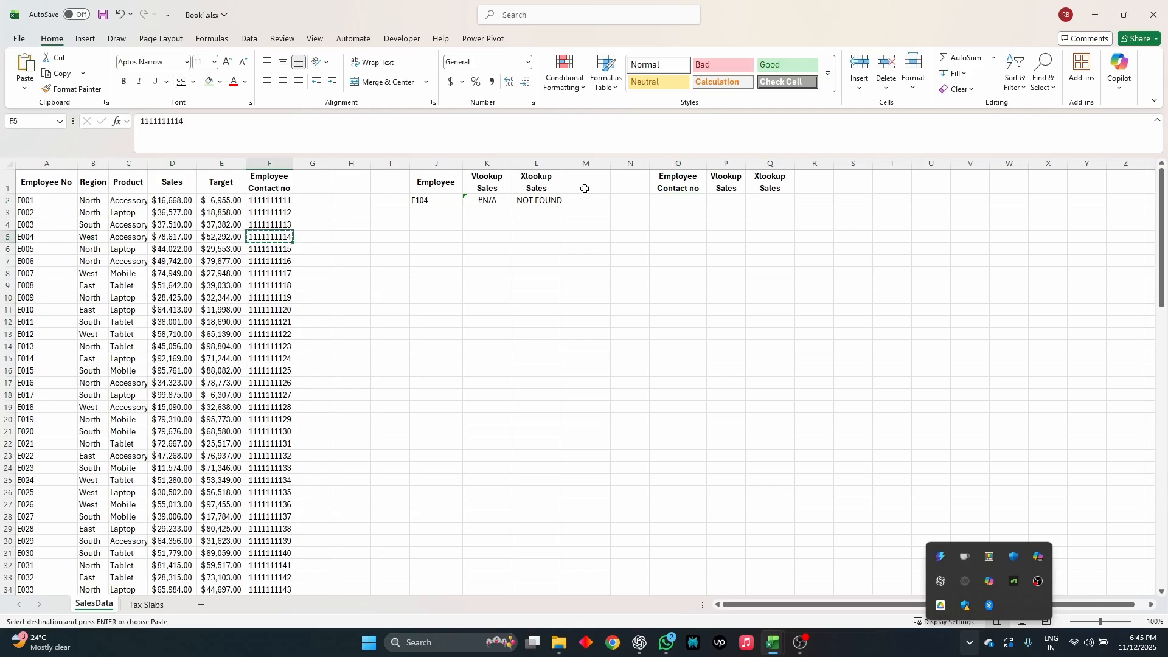
left_click(687, 200)
key("ctrl+v")
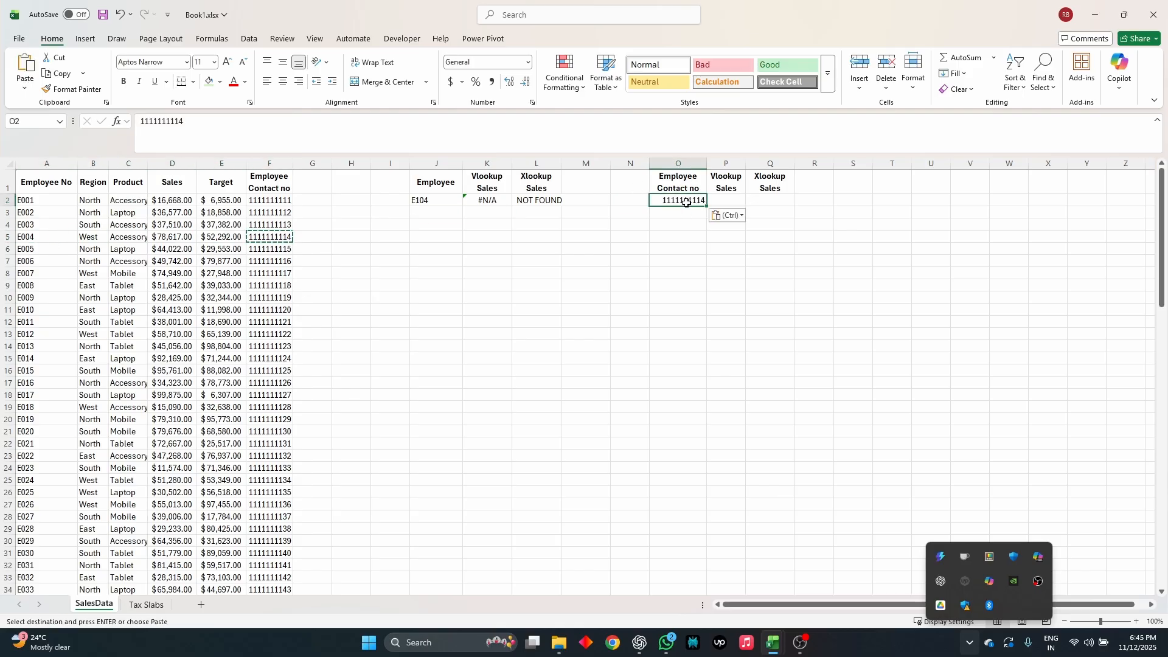
Start a VLOOKUP formula in P2 with O2 as the lookup value and the absolute range $A$2:$F$101 as the table array.
left_click(728, 201)
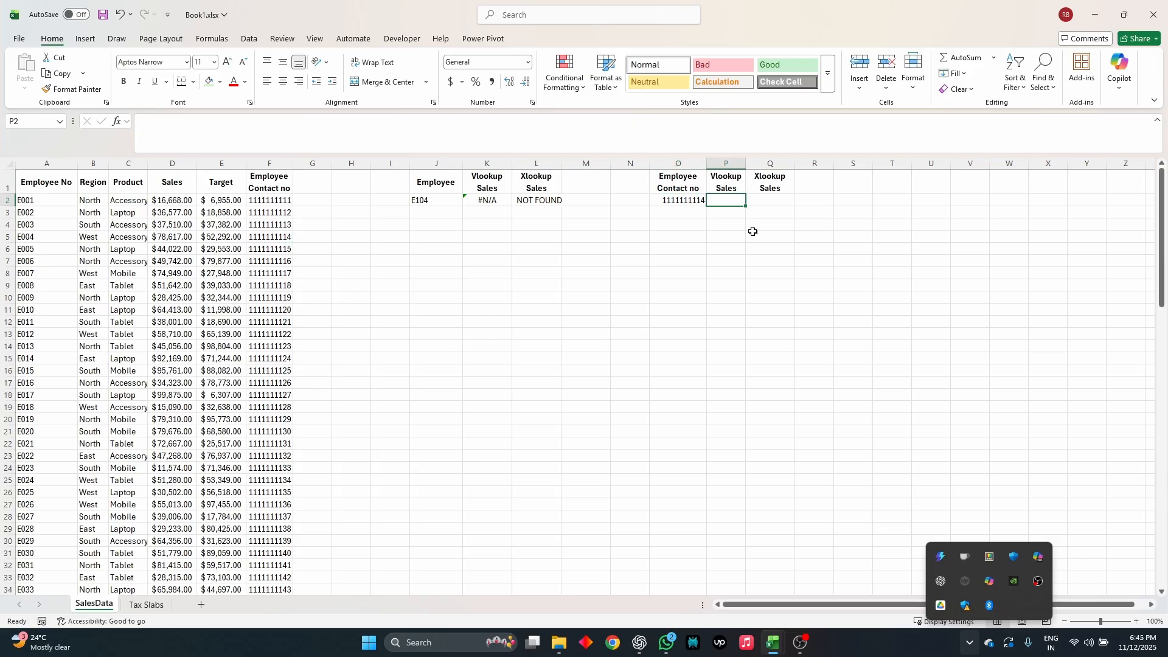
type("=vl")
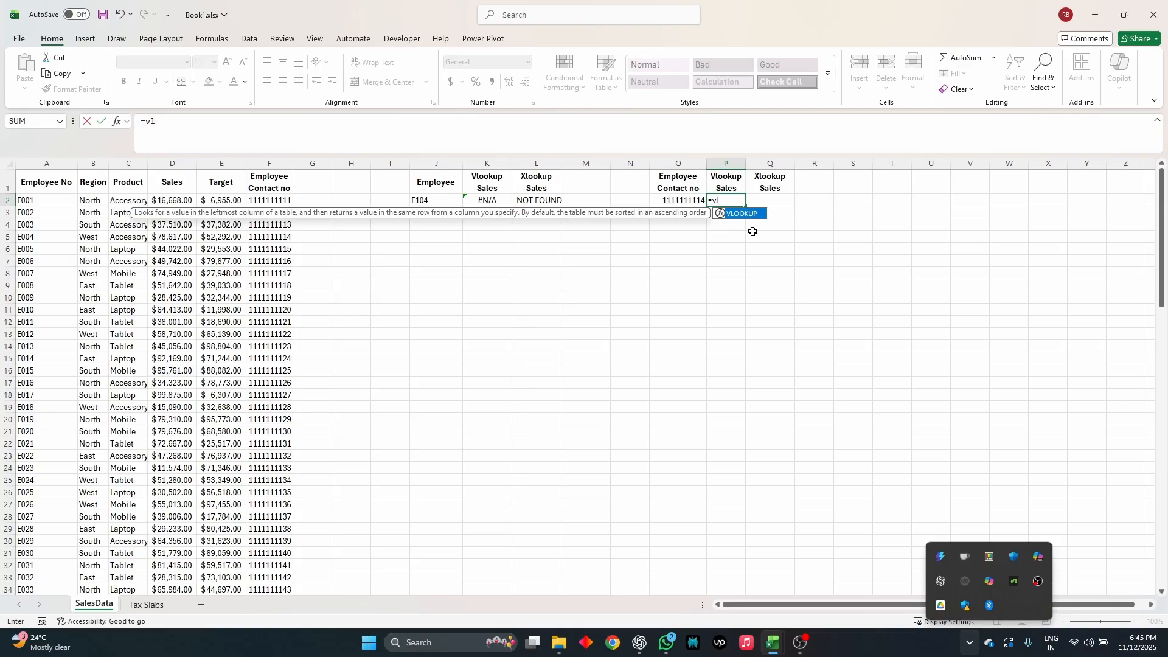
key("Tab")
key("Left")
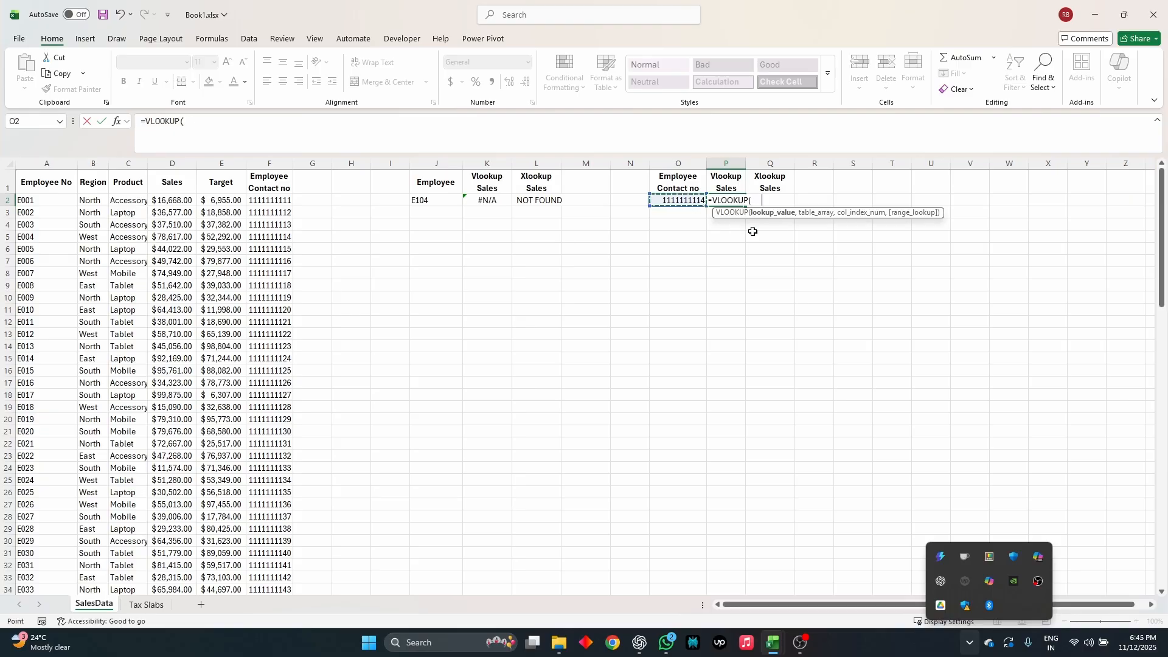
type(",")
key("Left")
key("Left")
key("Left")
key("Left")
key("Left")
key("Left")
key("Left")
key("Left")
key("Left")
key("Left")
key("Left")
key("Left")
key("Left")
key("Left")
key("Left")
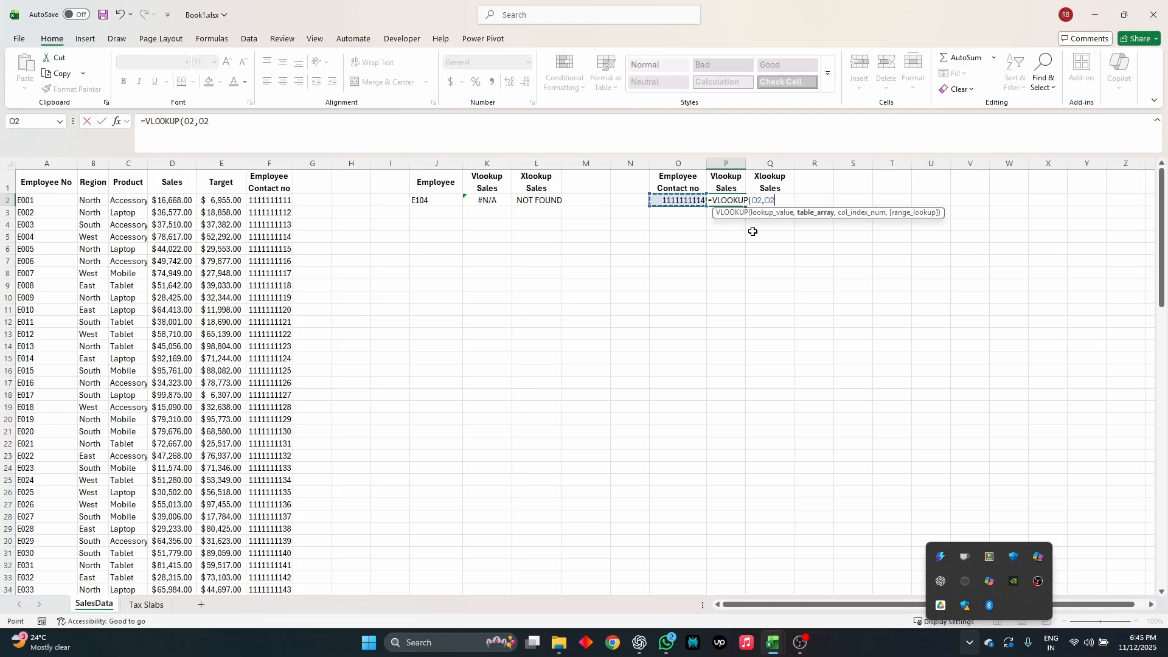
key("shift+Right")
key("shift+Right")
key("shift+Right")
key("shift+Right")
key("shift+Right")
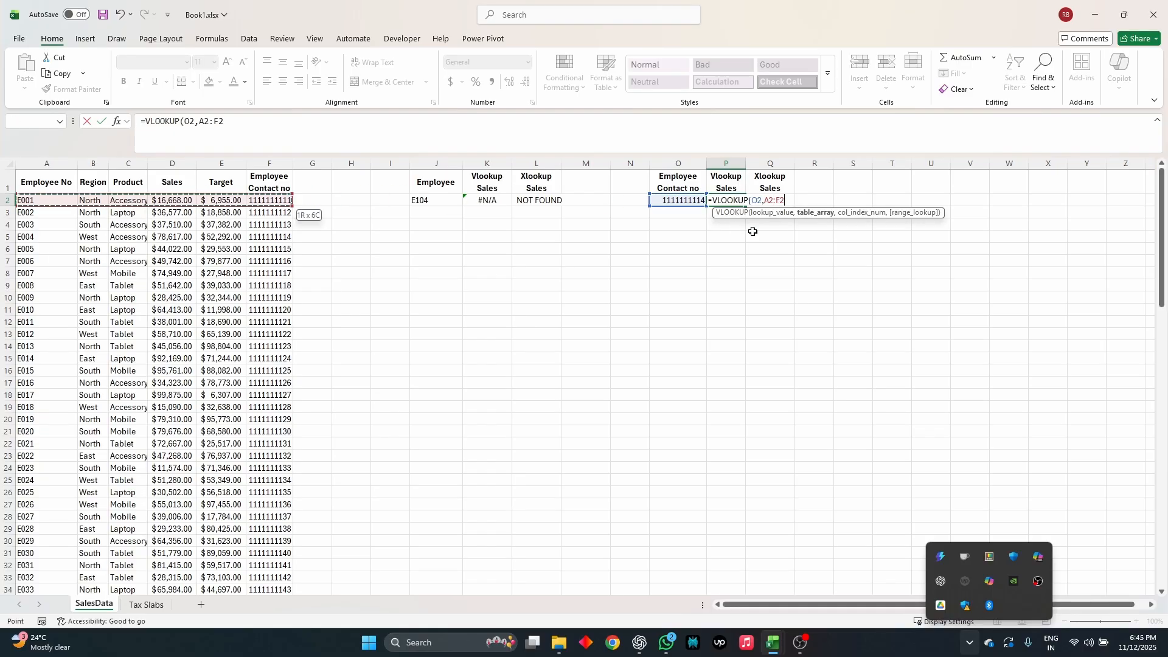
key("ctrl+shift+Down")
key("F4")
scroll(753, 231, "up", 2)
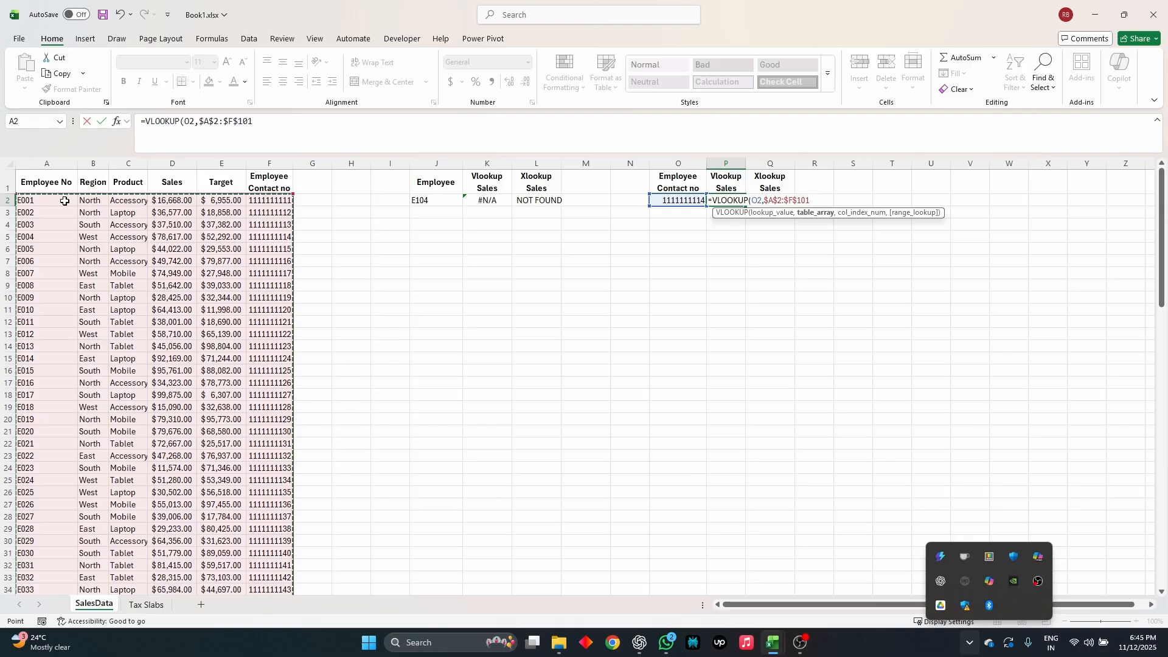
Complete the P2 VLOOKUP with column index -5 and FALSE for an exact match.
left_click(336, 144)
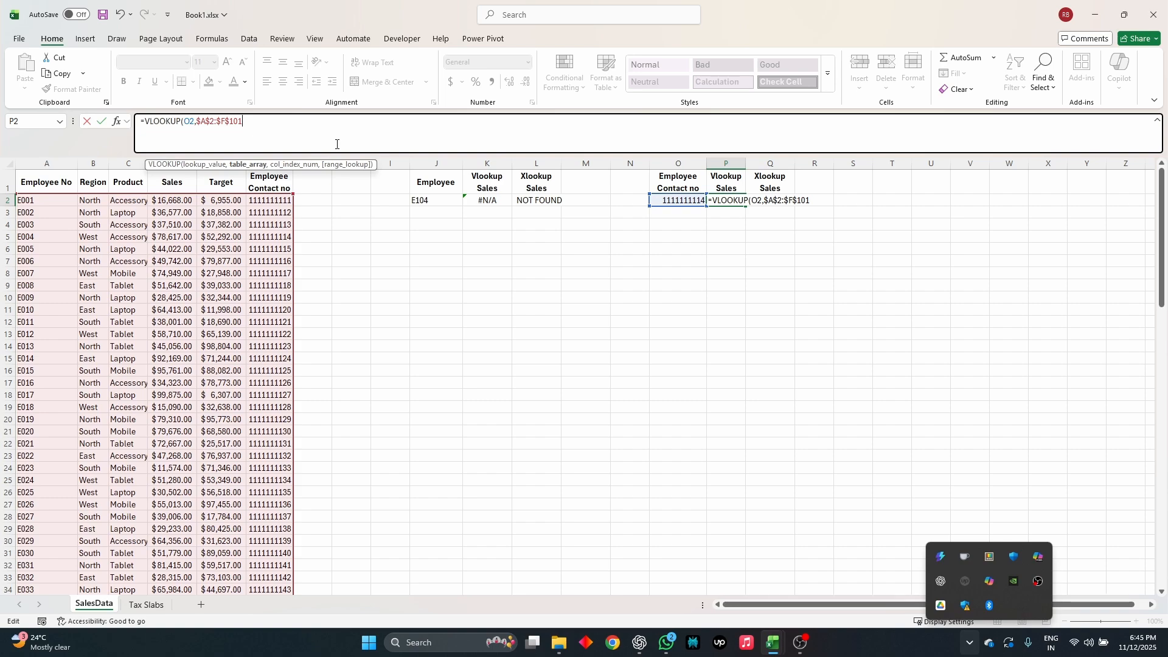
type(",-5")
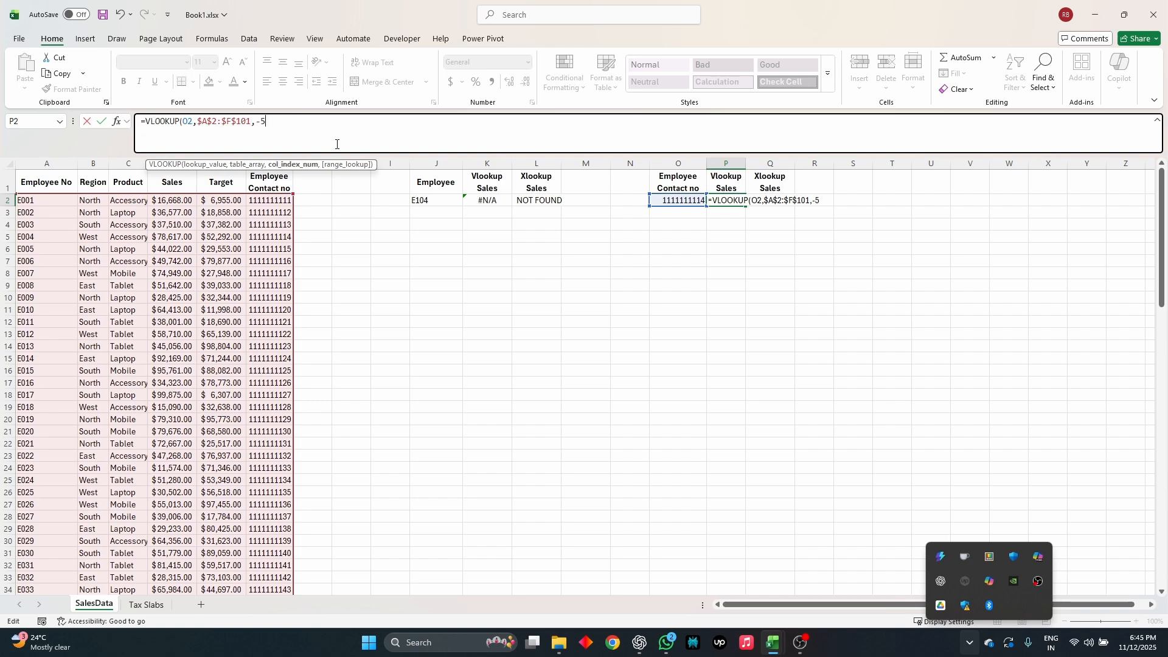
type(",")
key("Down")
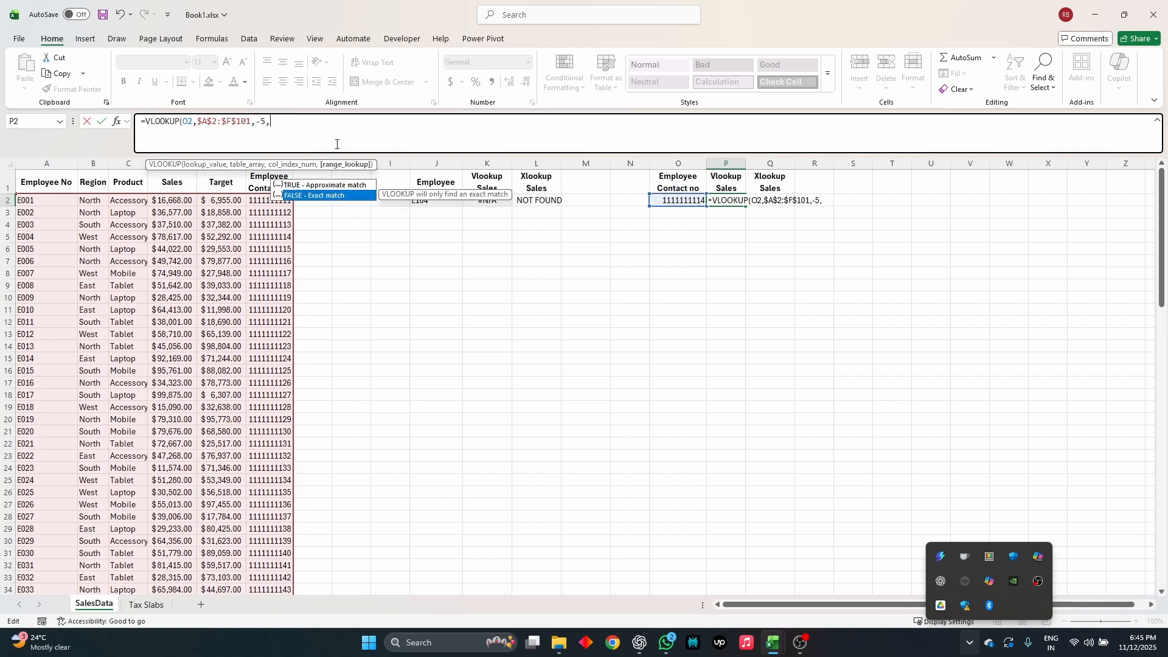
key("Tab")
key("Return")
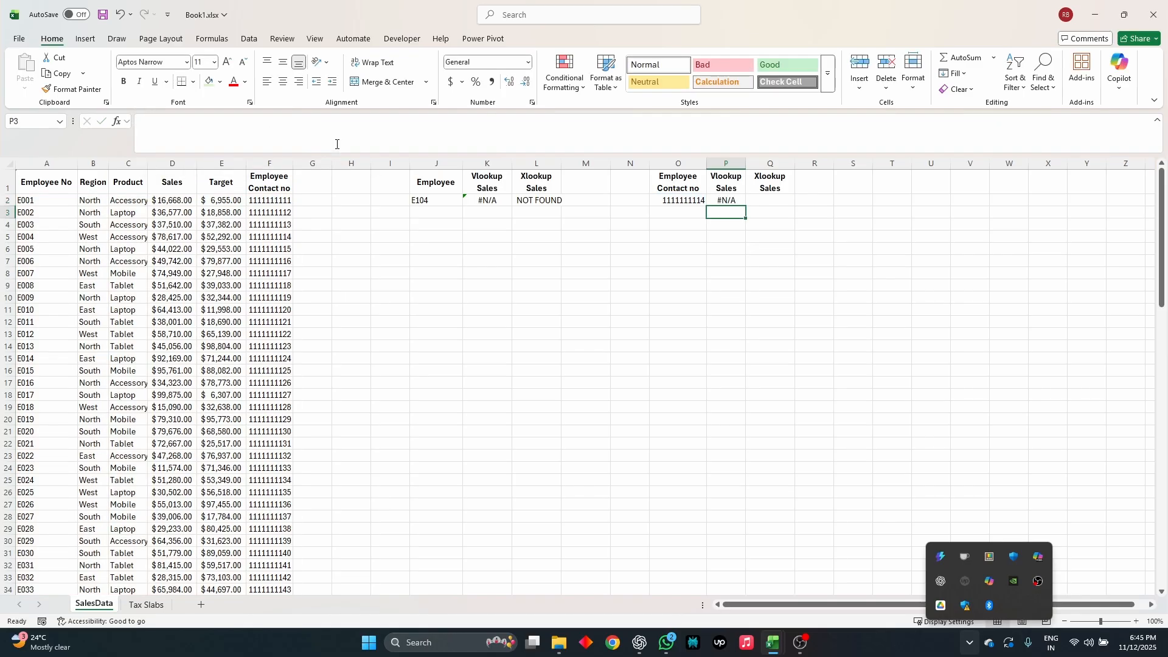
Start an XLOOKUP formula in Q2 with O2 as the lookup value and the absolute range $F$2:$F$101 as the lookup array.
key("Up")
key("Right")
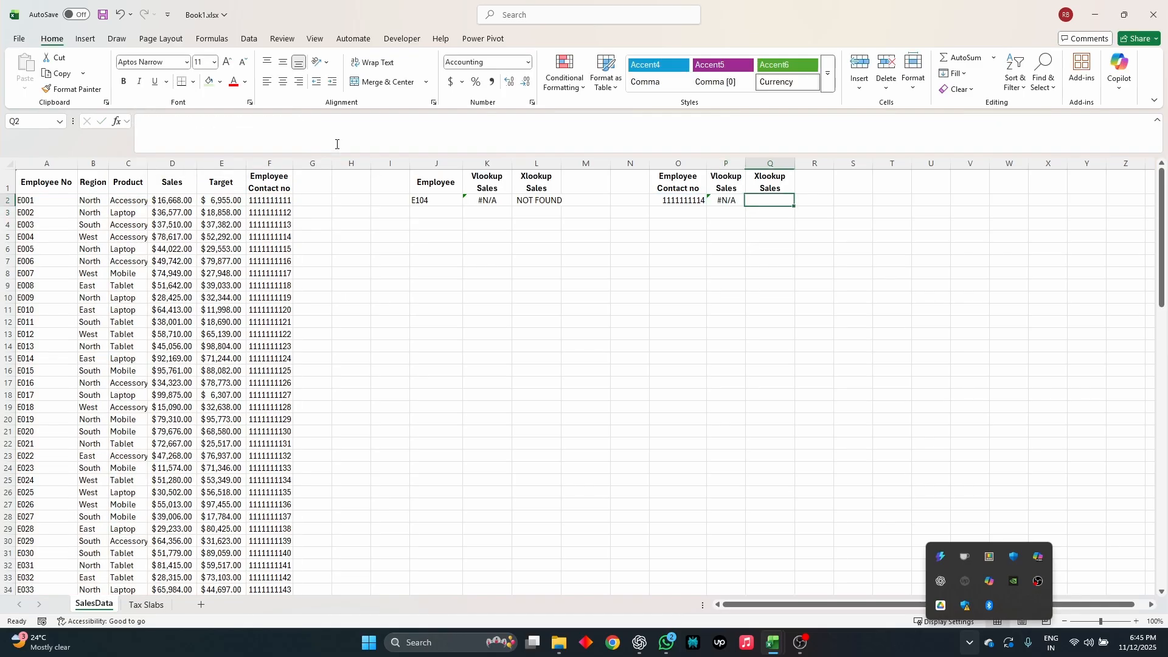
type("=x")
key("Tab")
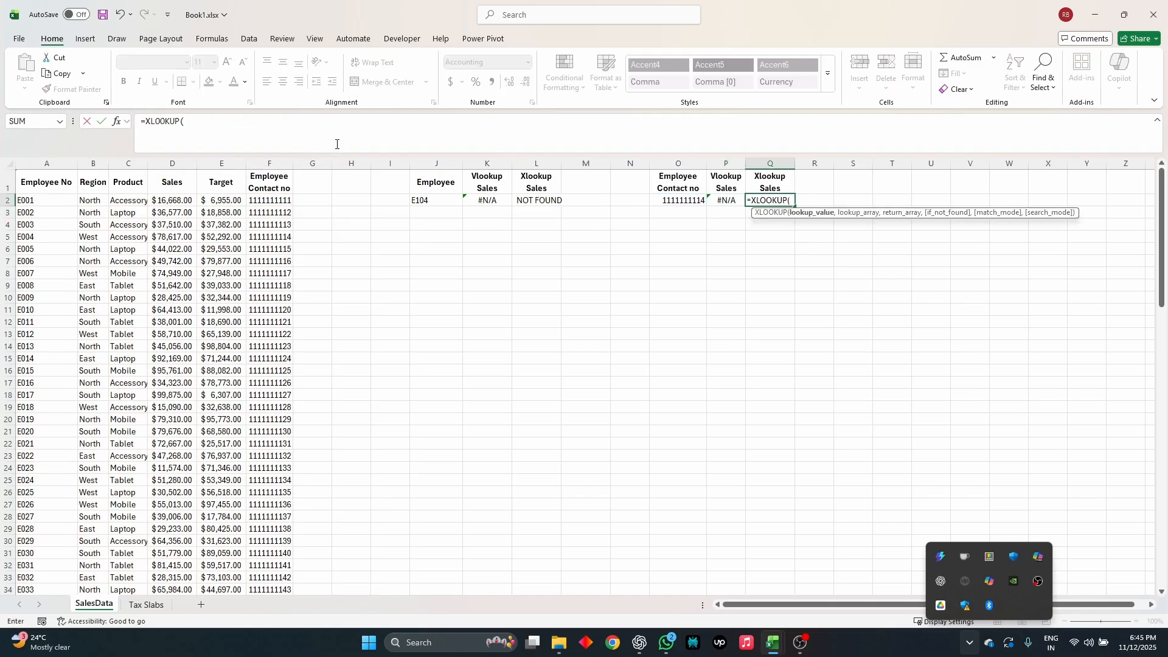
key("Left")
key("Left")
type(",")
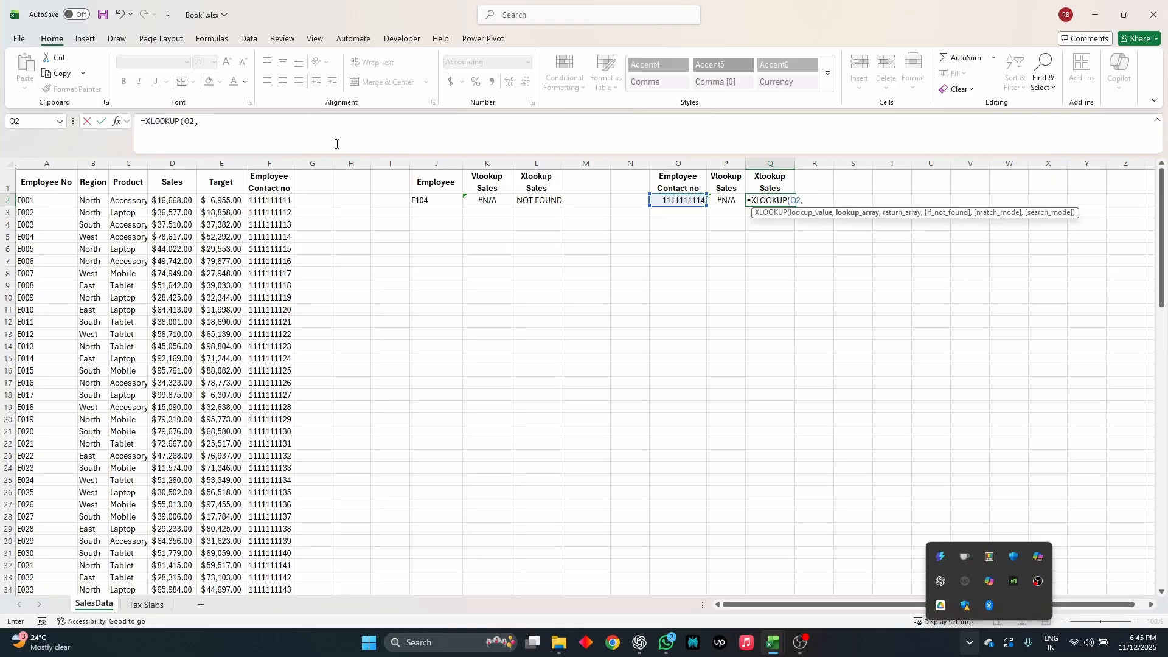
left_click(280, 202)
key("ctrl+shift+Down")
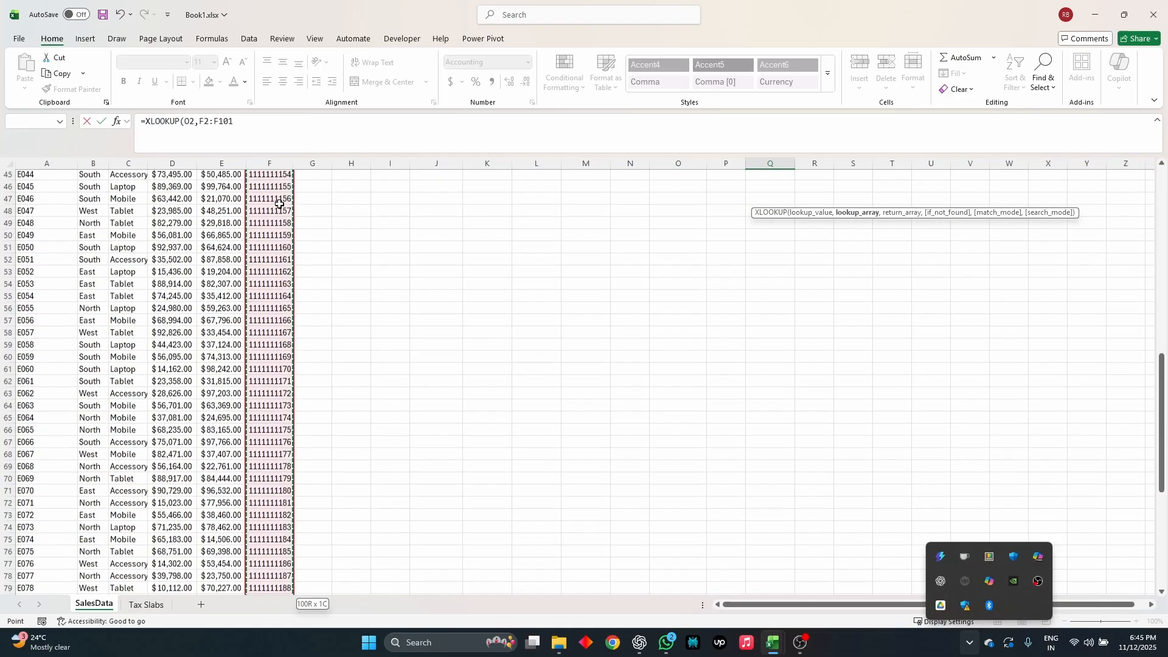
key("F4")
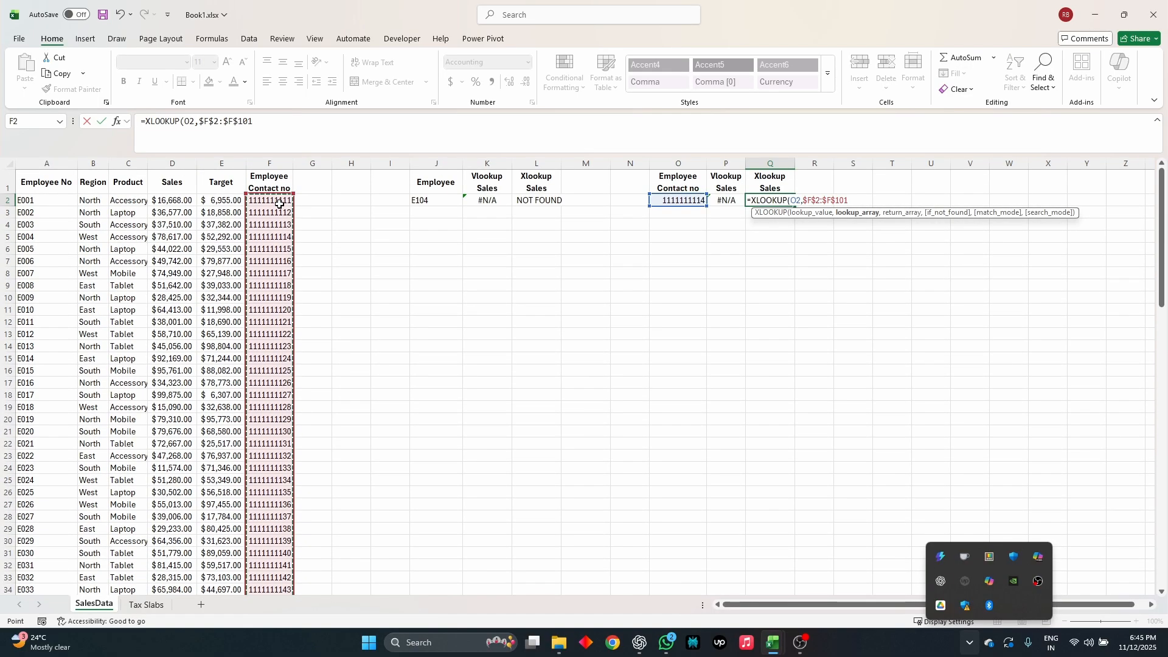
type(".")
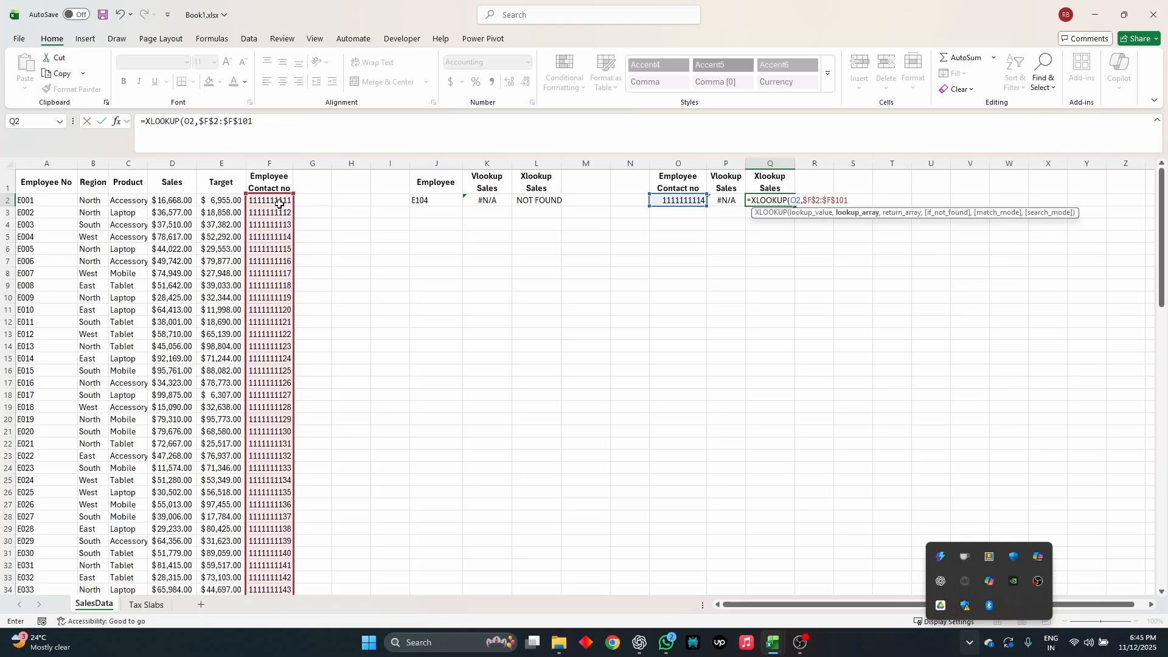
type(",")
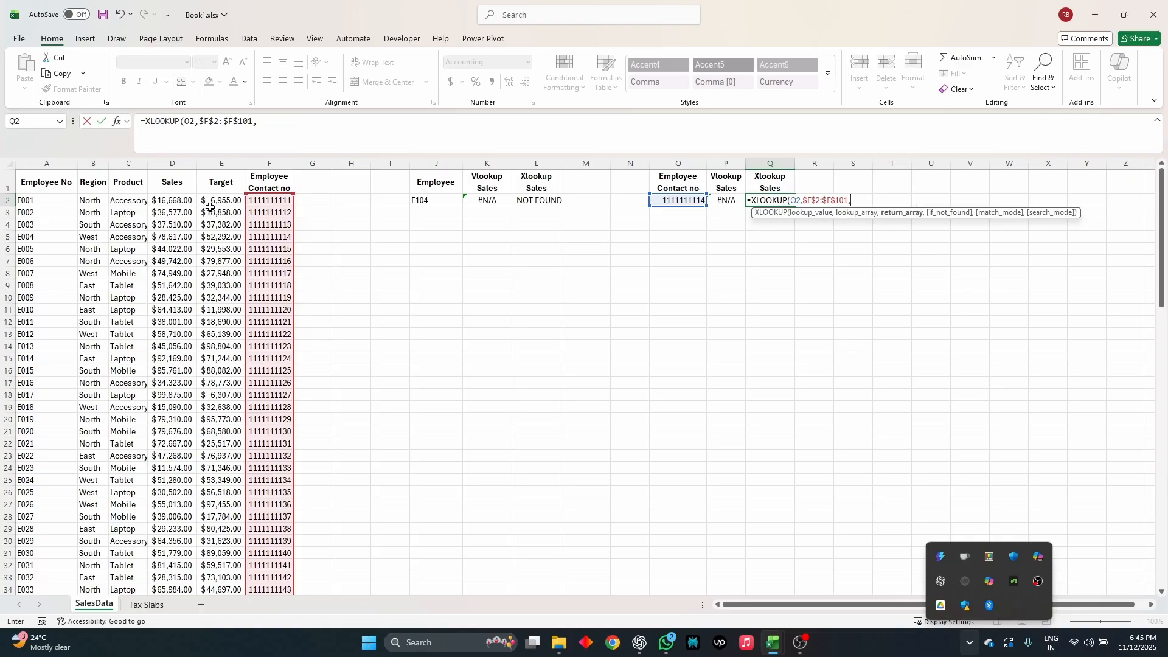
Complete the Q2 XLOOKUP with return array $D$2:$D$101 and leave the three optional arguments empty.
left_click(181, 202)
key("ctrl+shift+Down")
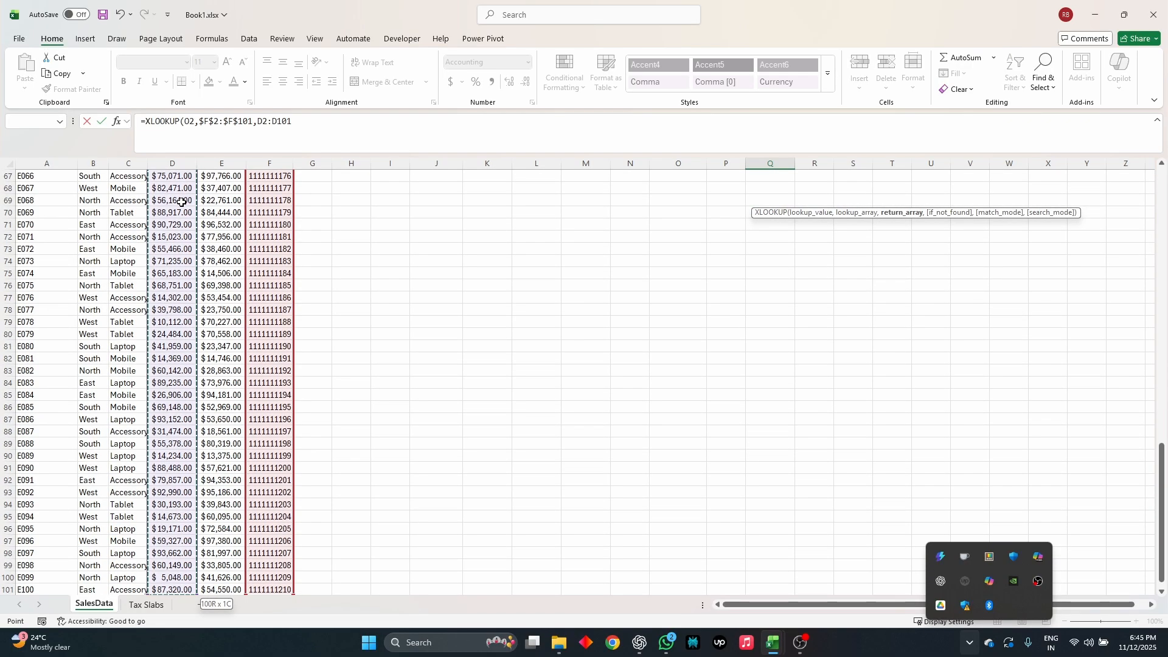
key("F4")
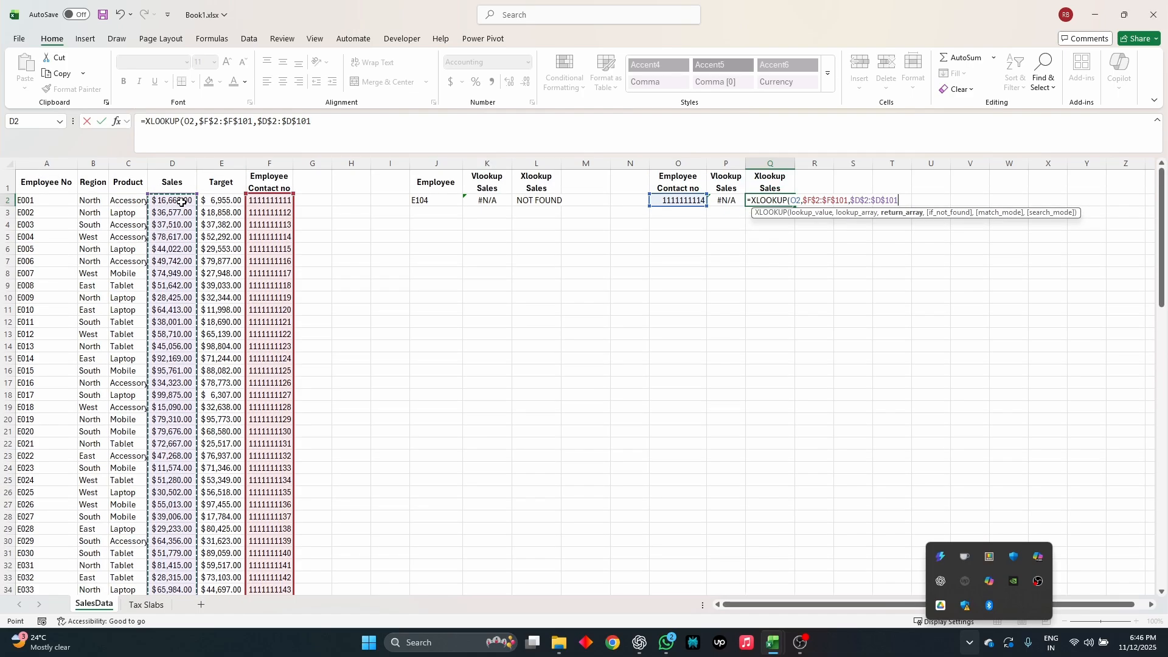
type(",,,)")
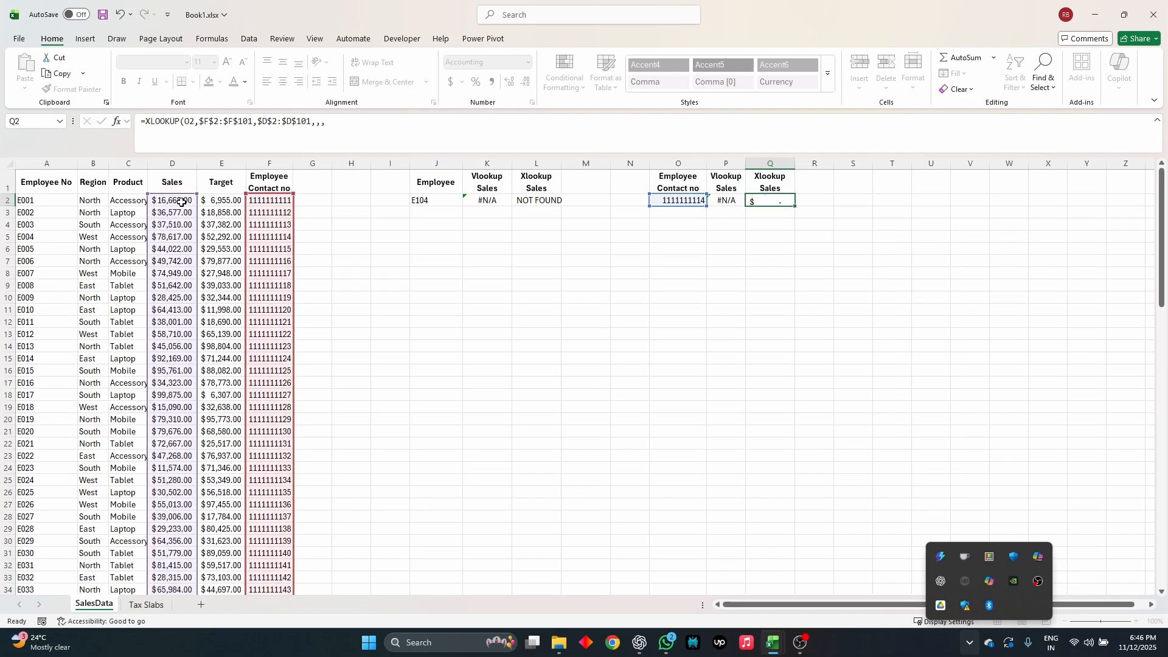
key("ctrl+Return")
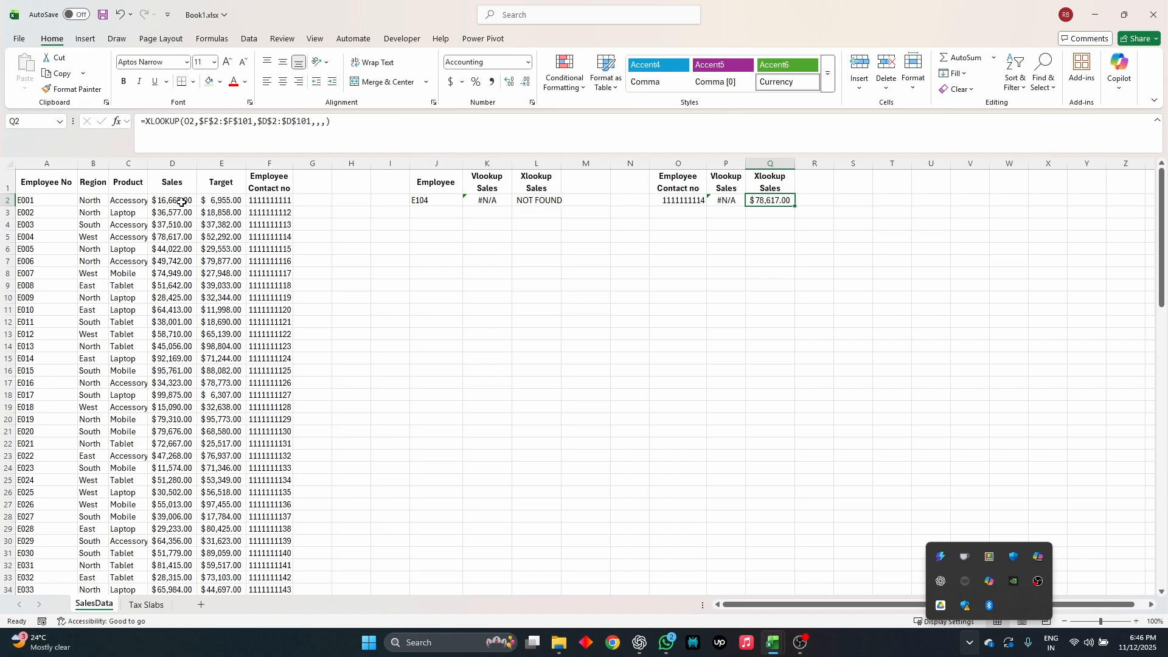
Compare the VLOOKUP and XLOOKUP results in row 2 for the contact number and employee number lookups.
key("Left")
key("Left")
key("Left")
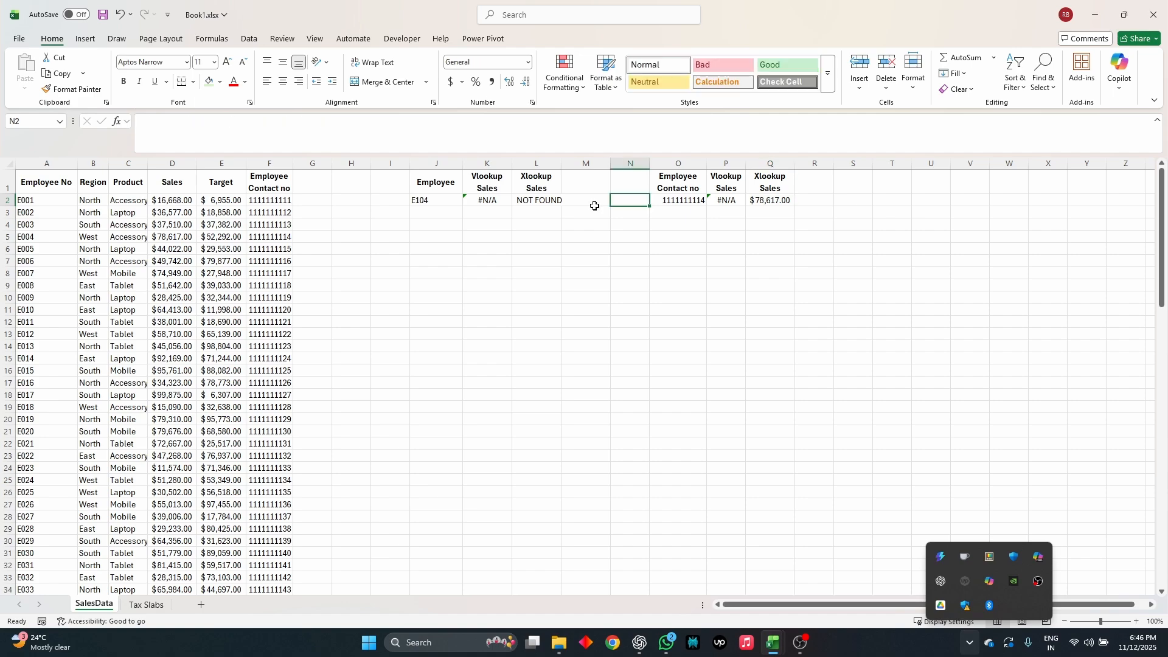
key("Right")
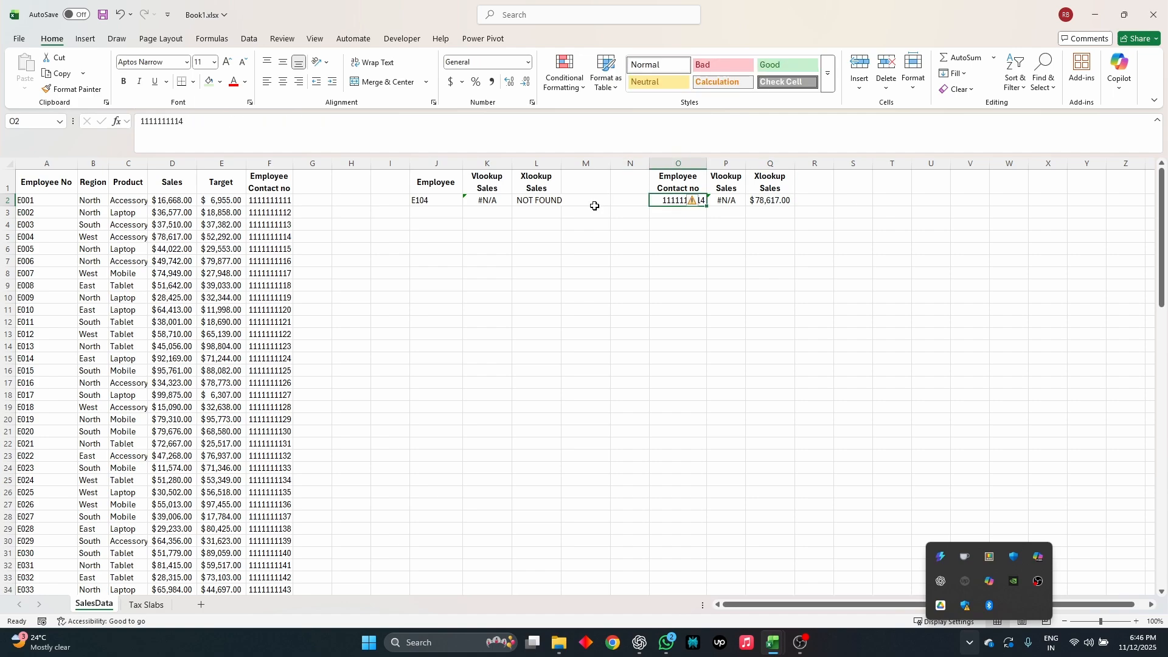
key("Right")
key("Right")
key("Left")
key("Left")
key("Left")
key("Left")
key("Left")
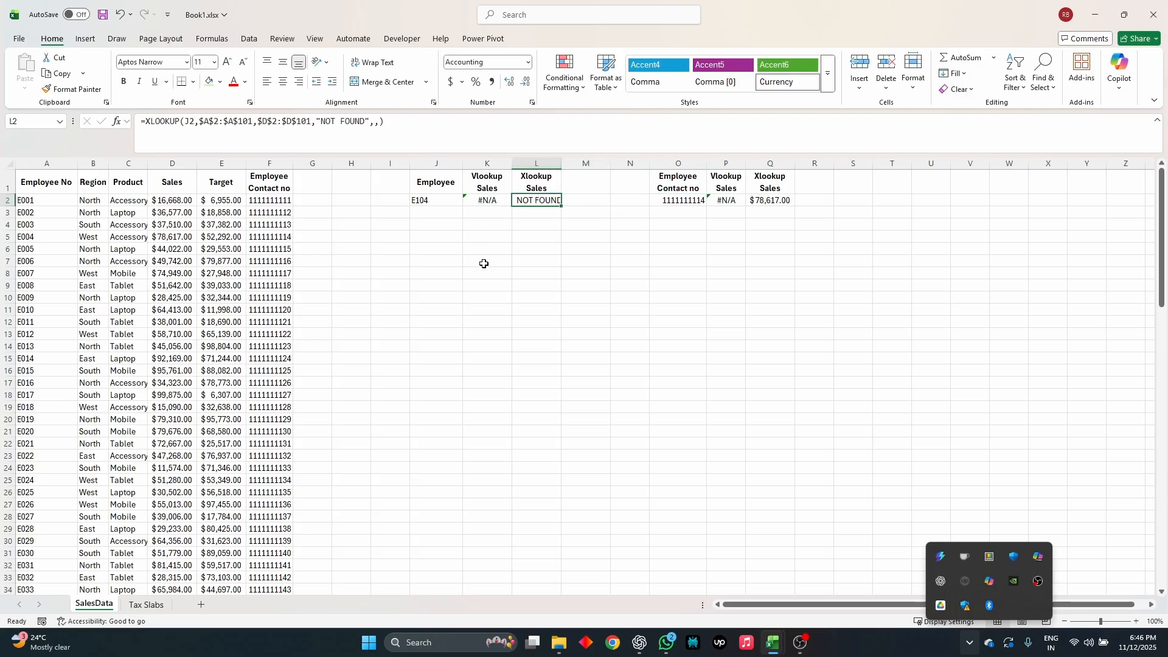
Clear the income, tax rate and tax amount entries in F2:H3 on the Tax Slabs sheet.
left_click(142, 605)
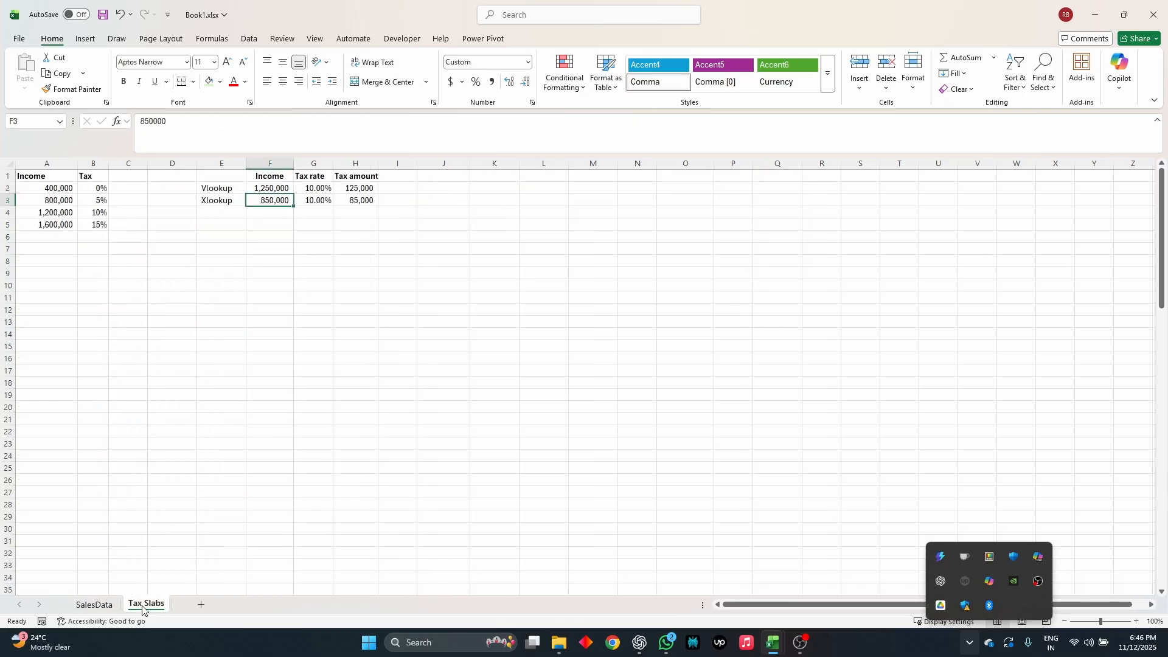
left_click(970, 646)
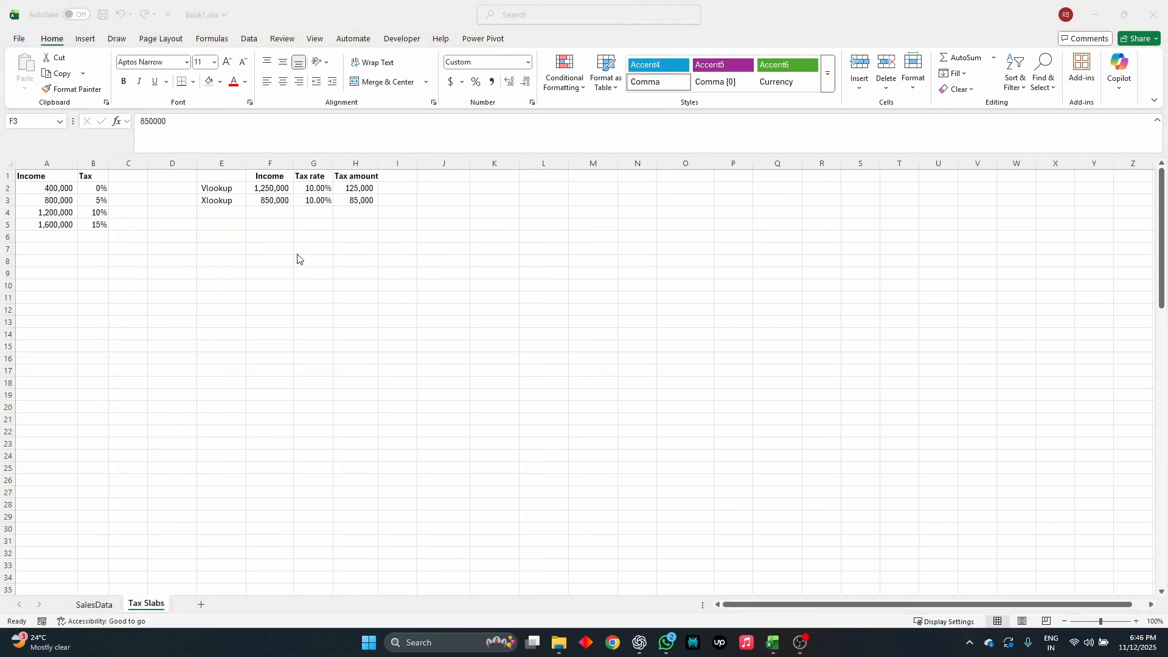
left_click_drag(271, 189, 373, 202)
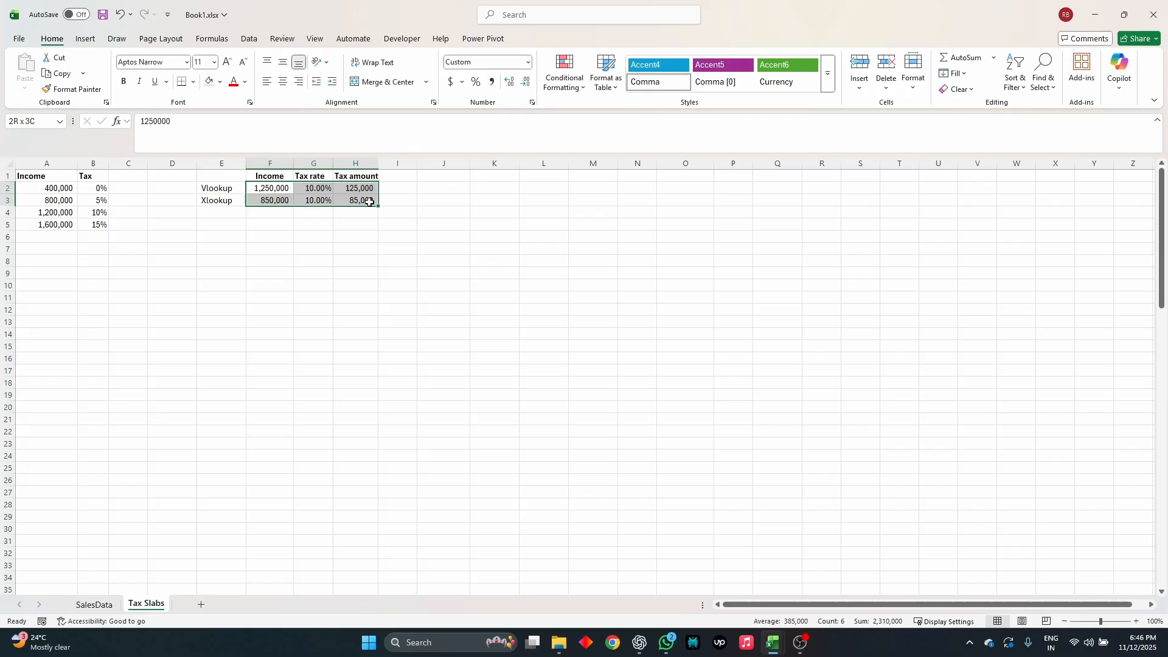
key("Delete")
Examine the income slabs and their tax rates in A2:B5 row by row.
key("Left")
key("Home")
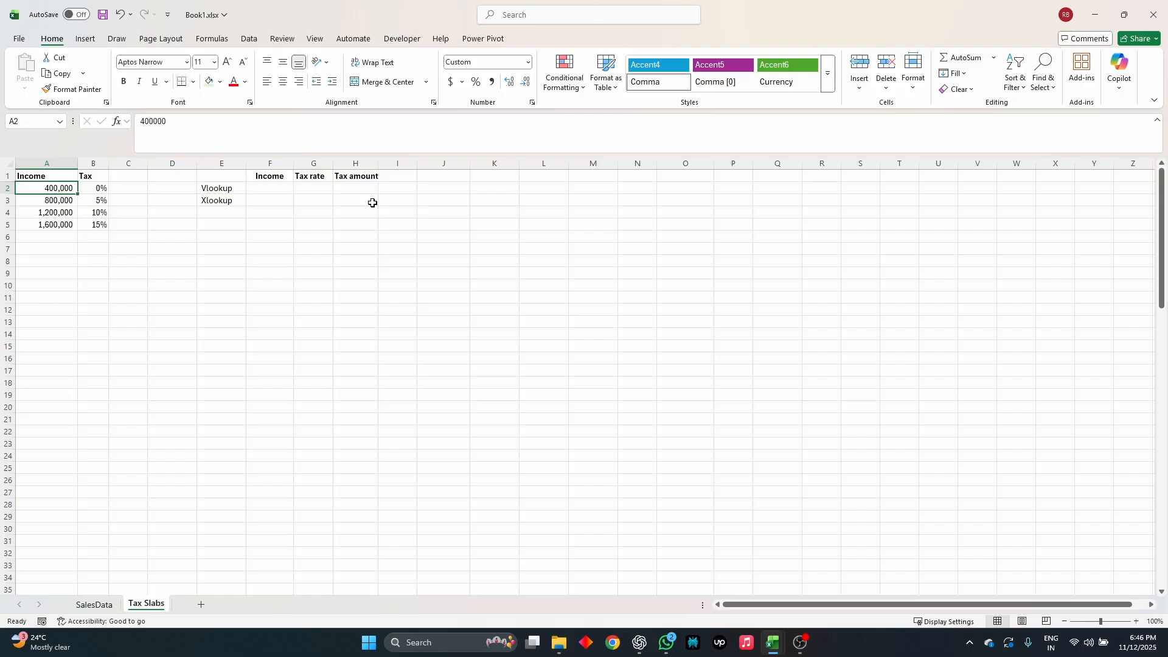
key("Right")
key("Left")
key("Down")
key("Right")
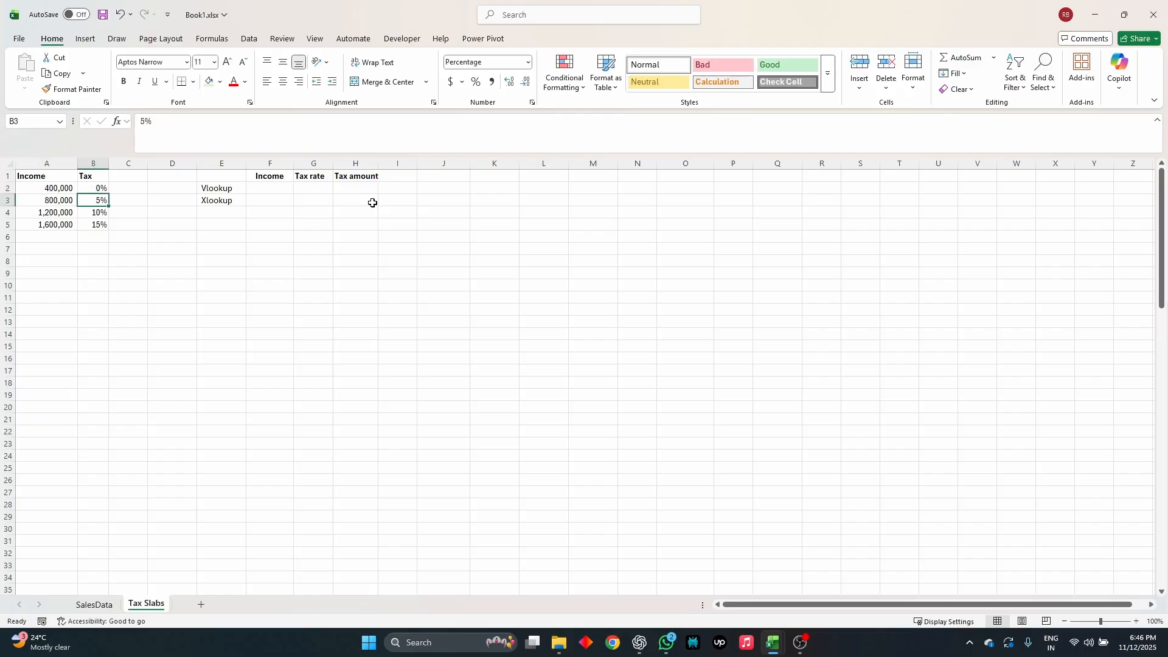
key("Left")
key("Down")
key("Right")
key("Left")
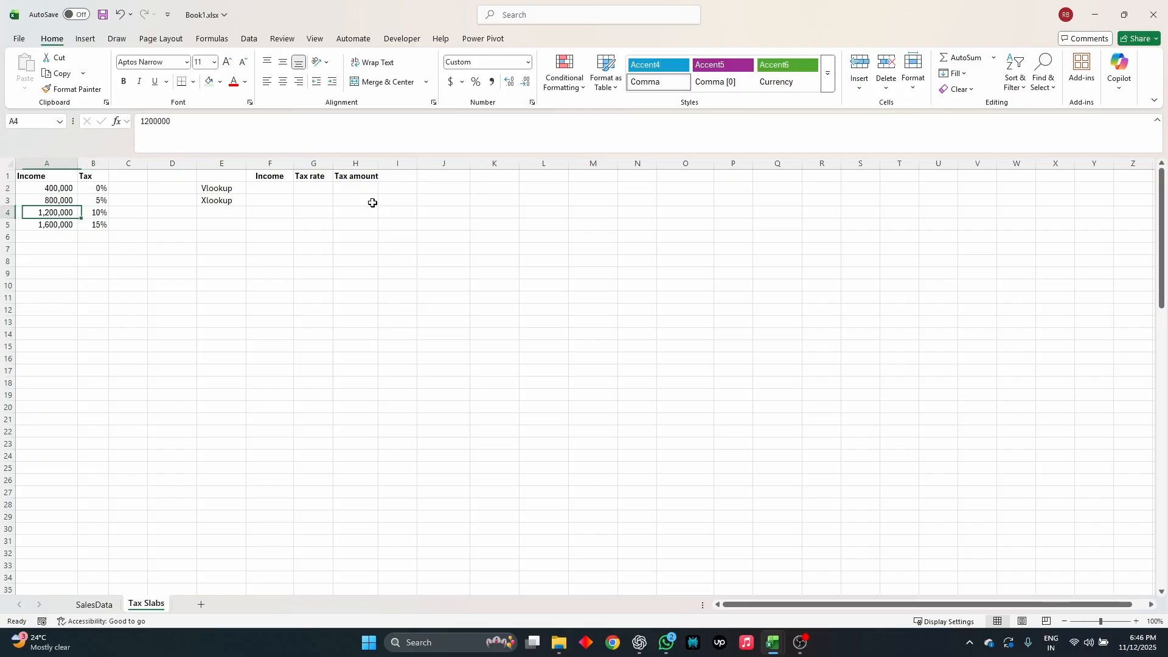
key("Down")
key("Right")
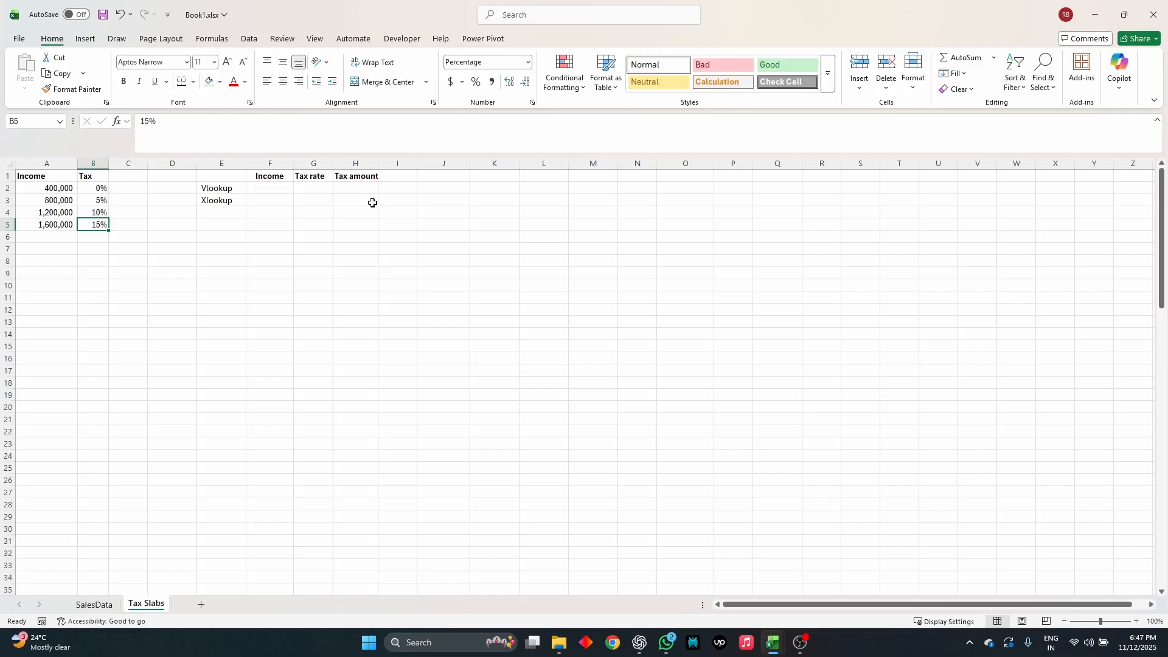
Calculate the tax amount in H2 as income times tax rate with =F2*G2 and fill it down to H3.
key("Up")
key("Up")
key("Up")
key("Right")
key("Right")
key("Right")
key("Right")
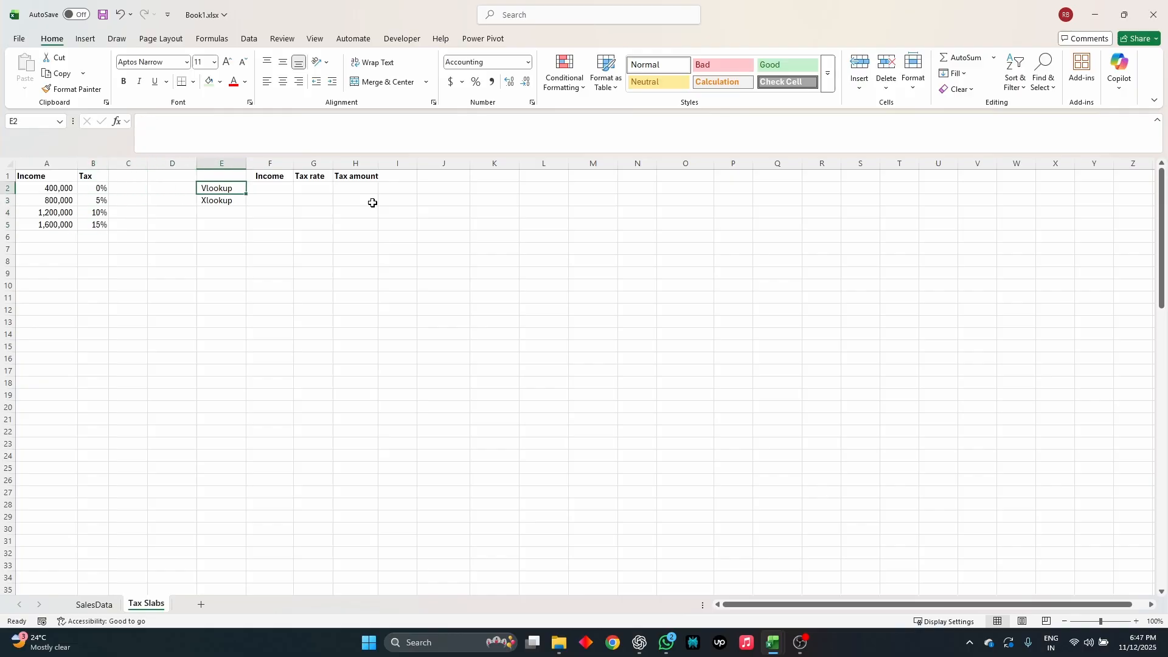
key("Right")
key("Right")
type("=")
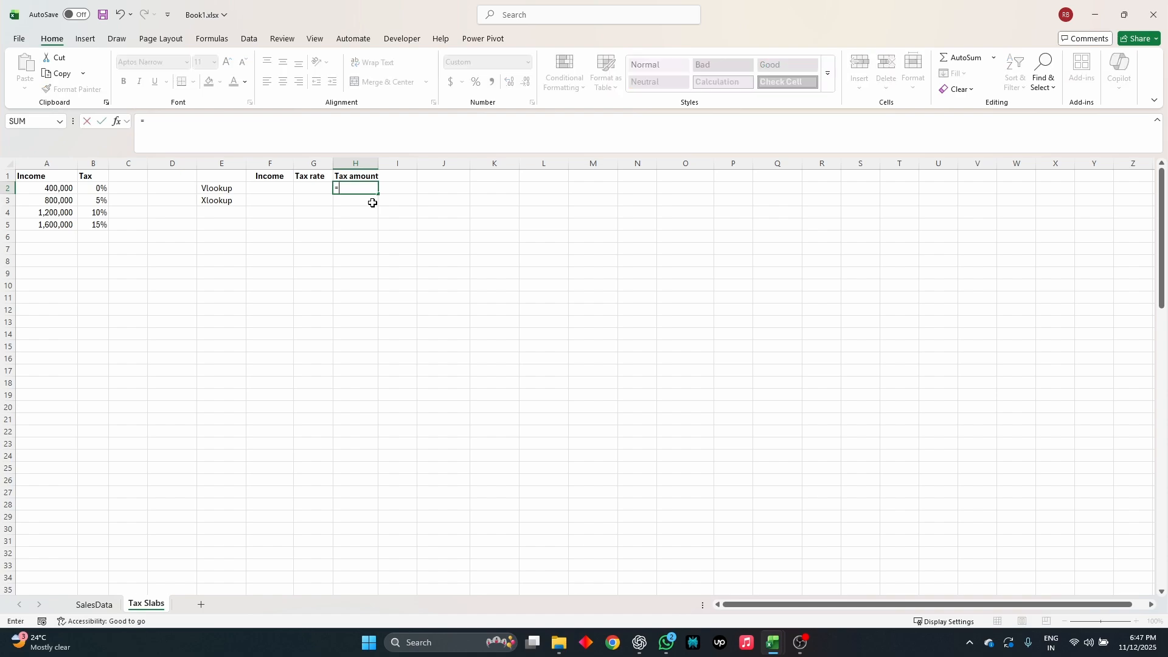
key("Left")
key("Left")
type("*")
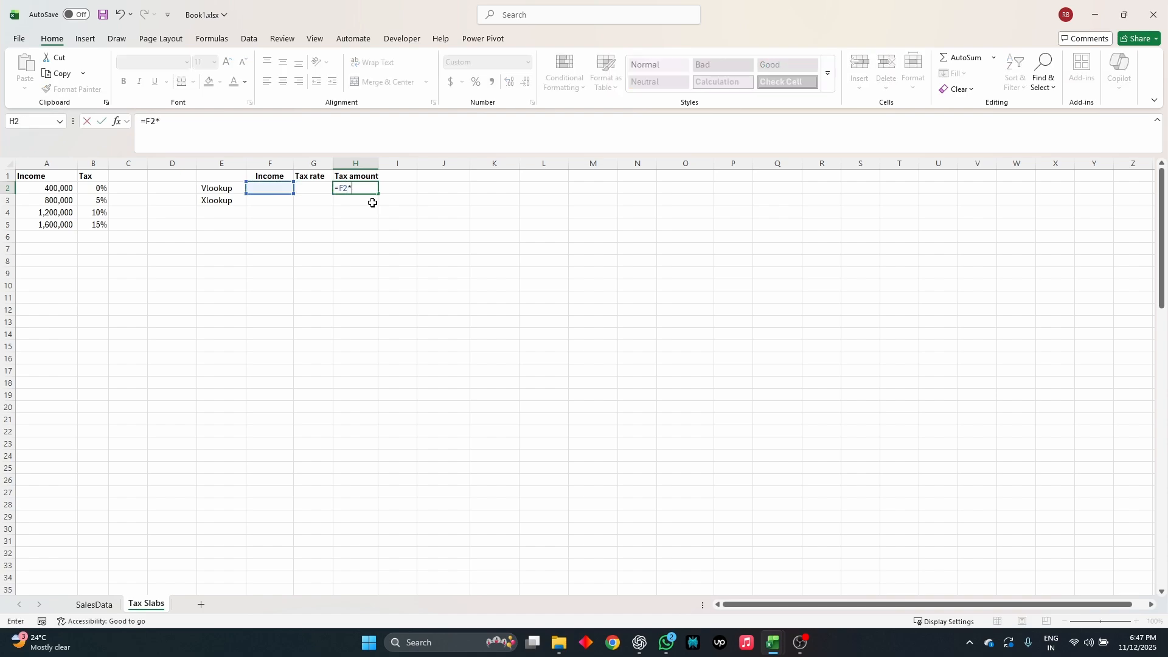
key("Right")
key("Return")
key("ctrl+d")
key("Left")
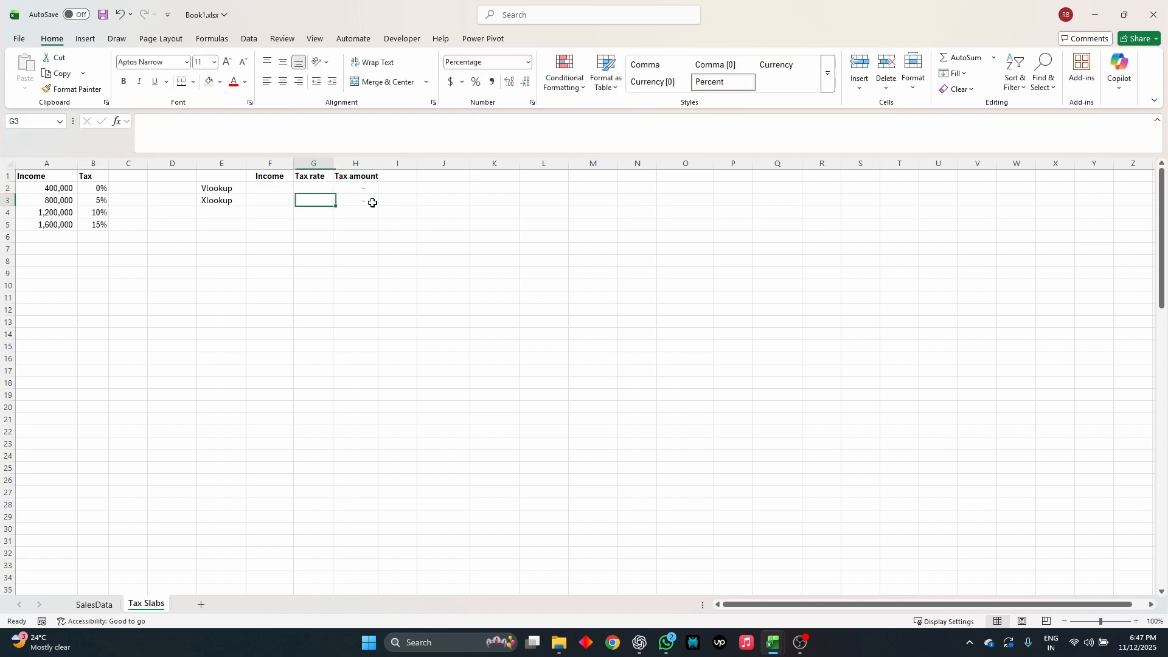
key("Left")
key("Up")
key("Right")
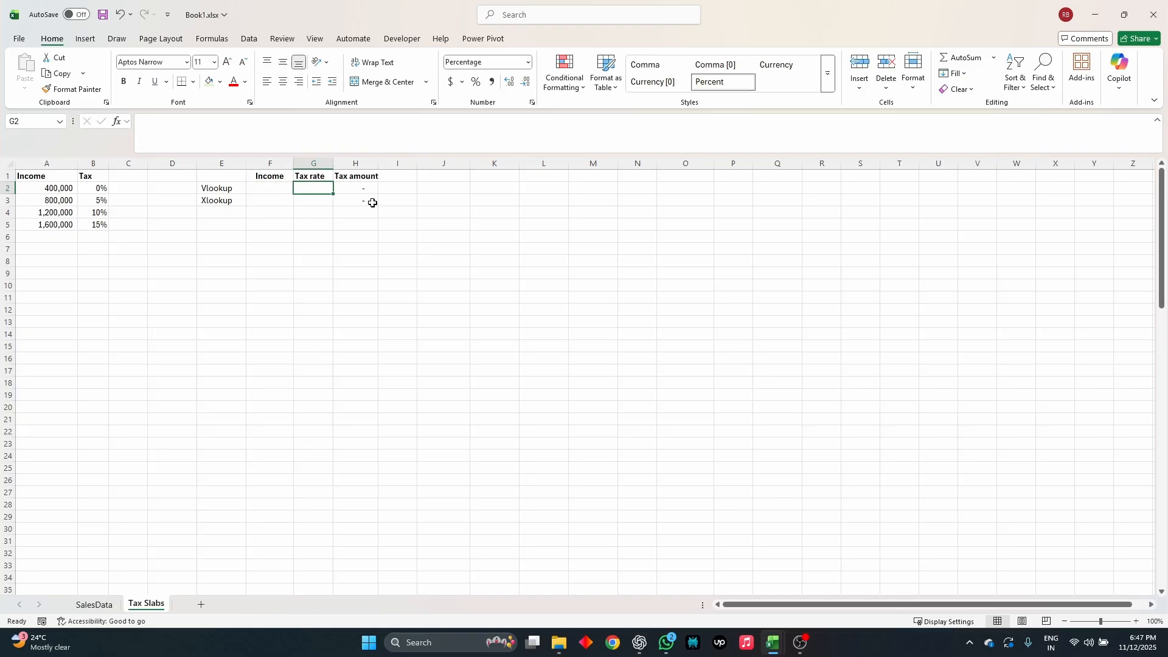
type("=")
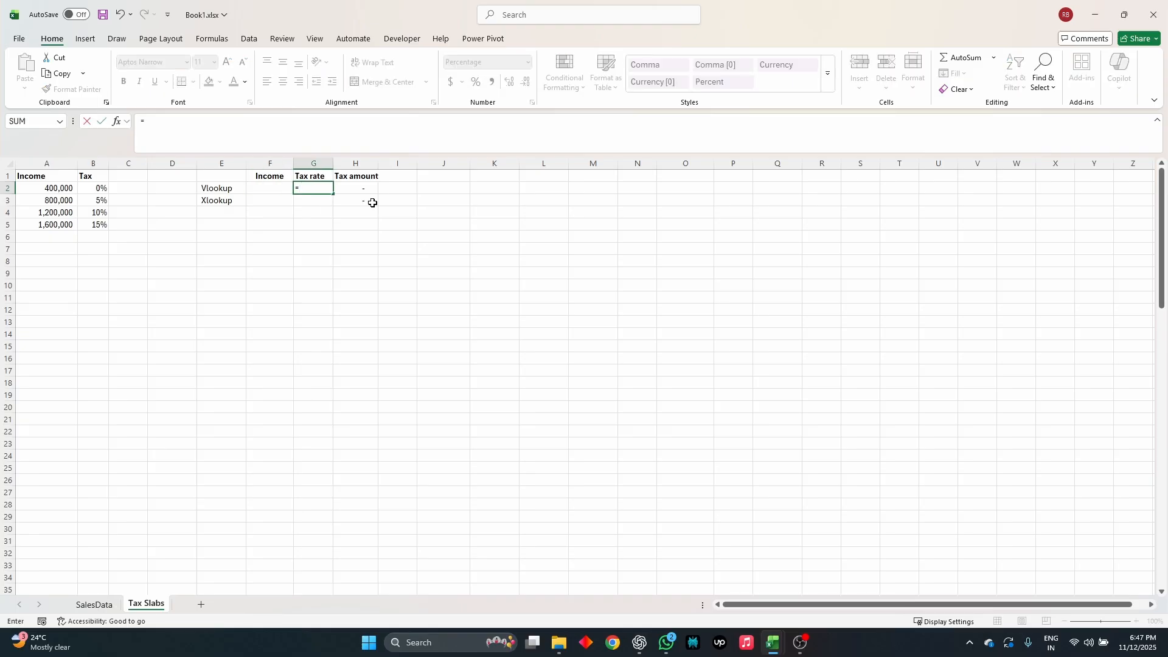
type("vl")
key("Tab")
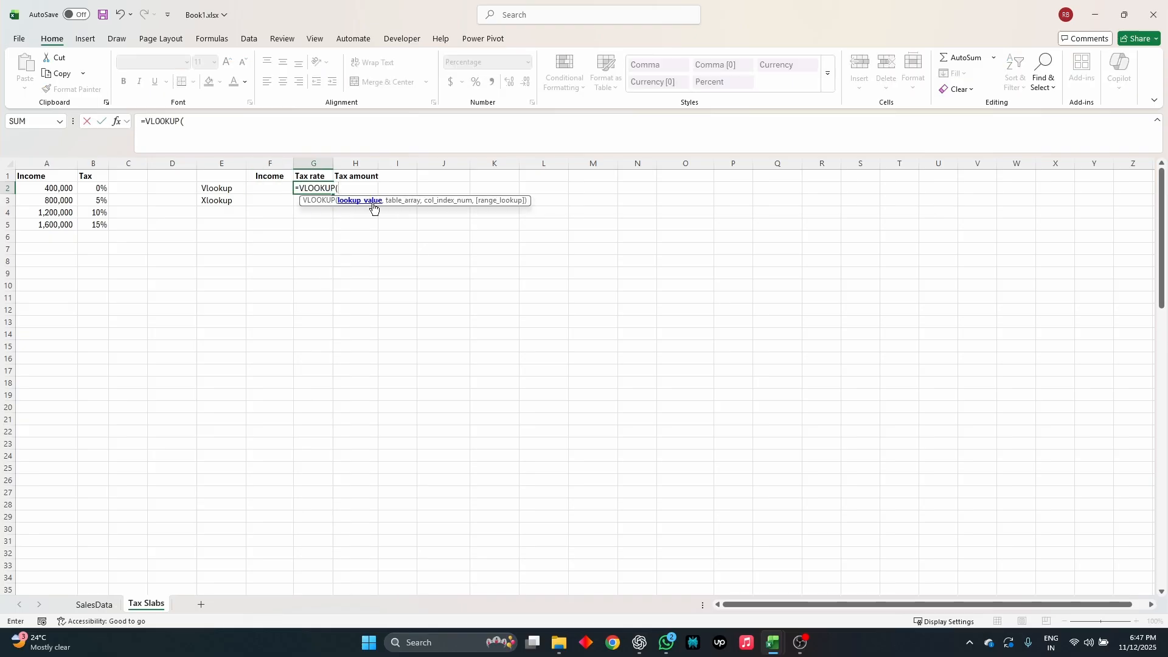
key("Escape")
Enter an income of 850,000 in F2 and fill it down to F3.
key("Left")
key("Left")
key("Right")
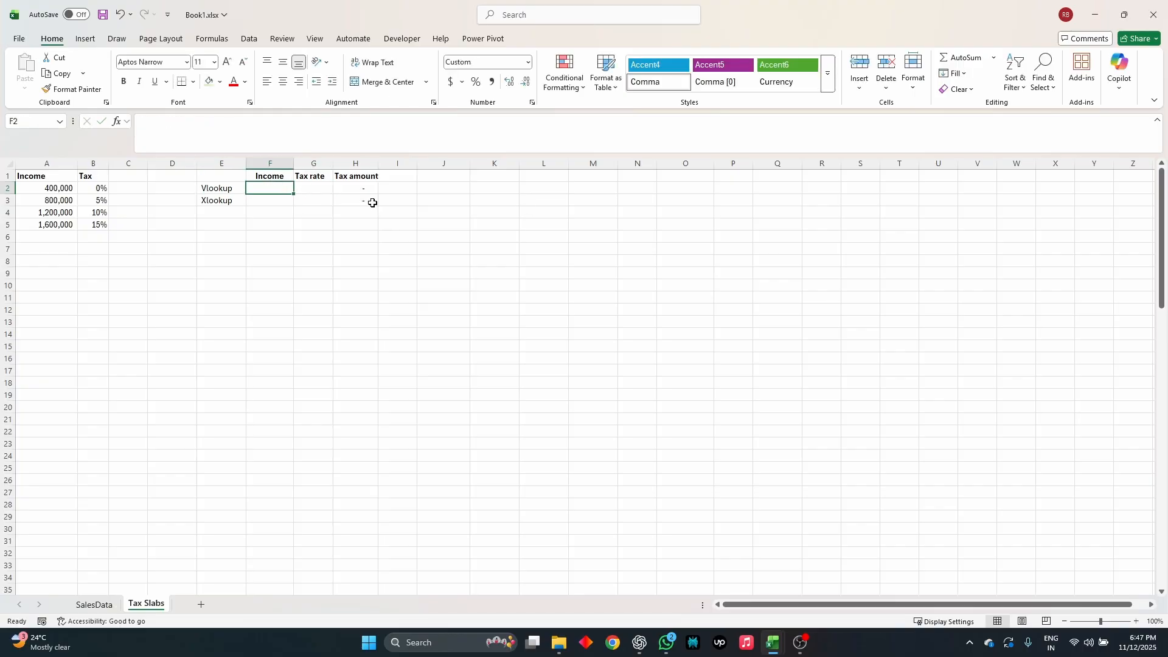
type("85")
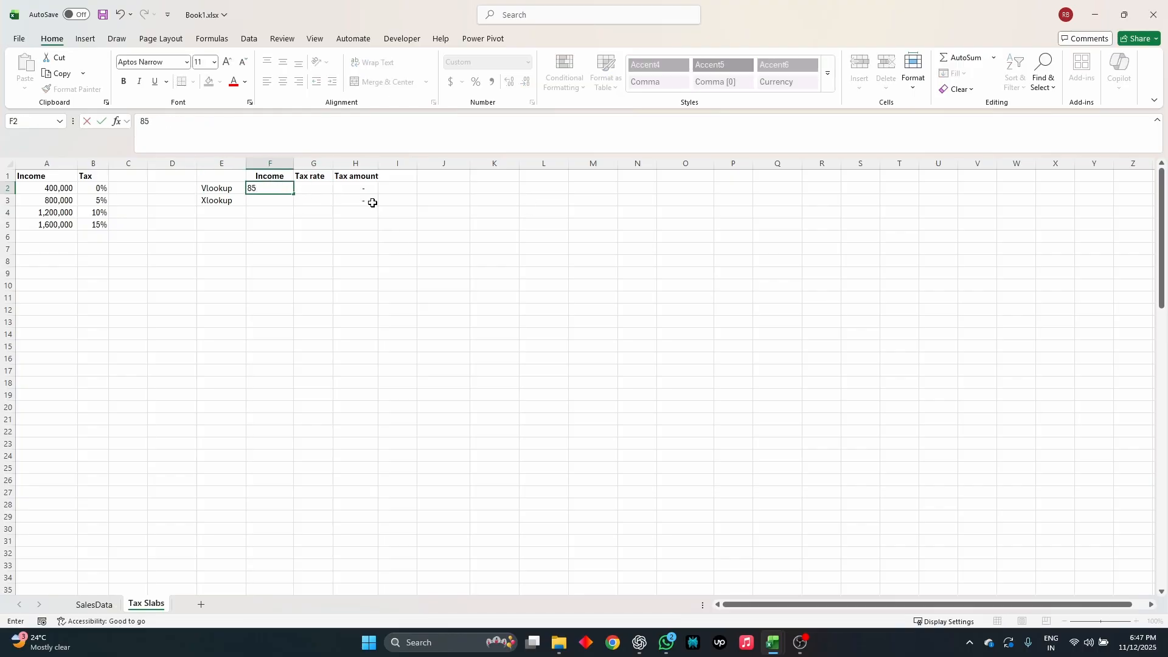
type("0,000")
key("Return")
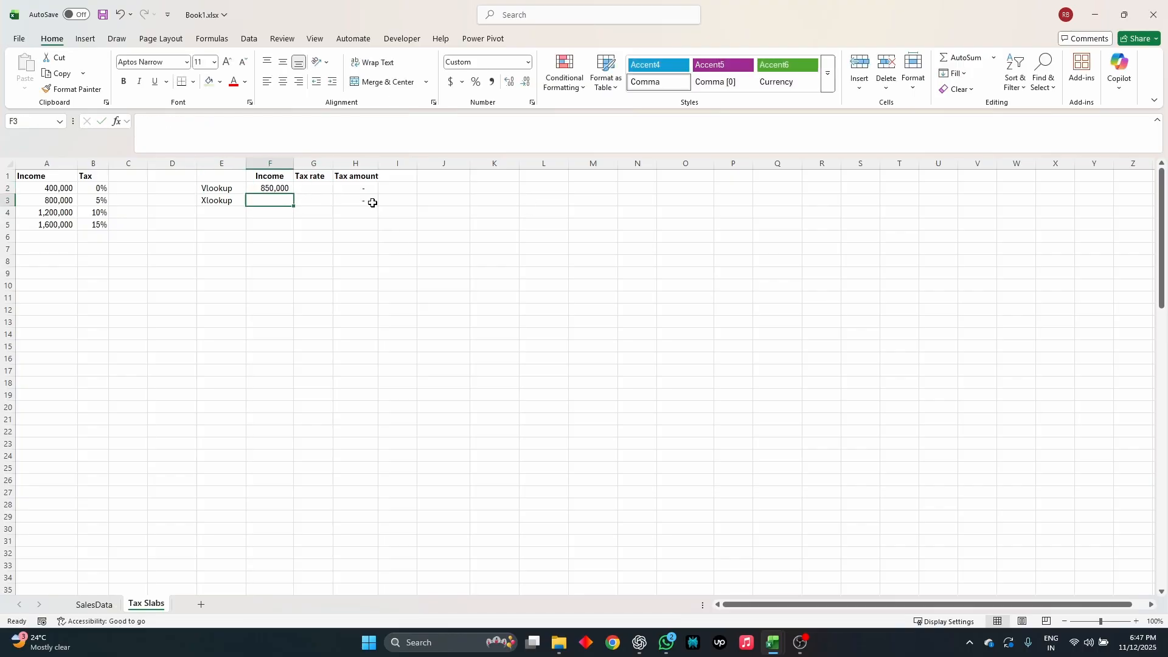
key("ctrl+d")
Start a VLOOKUP formula in G2 with the income in F2 as the lookup value.
key("Up")
key("Right")
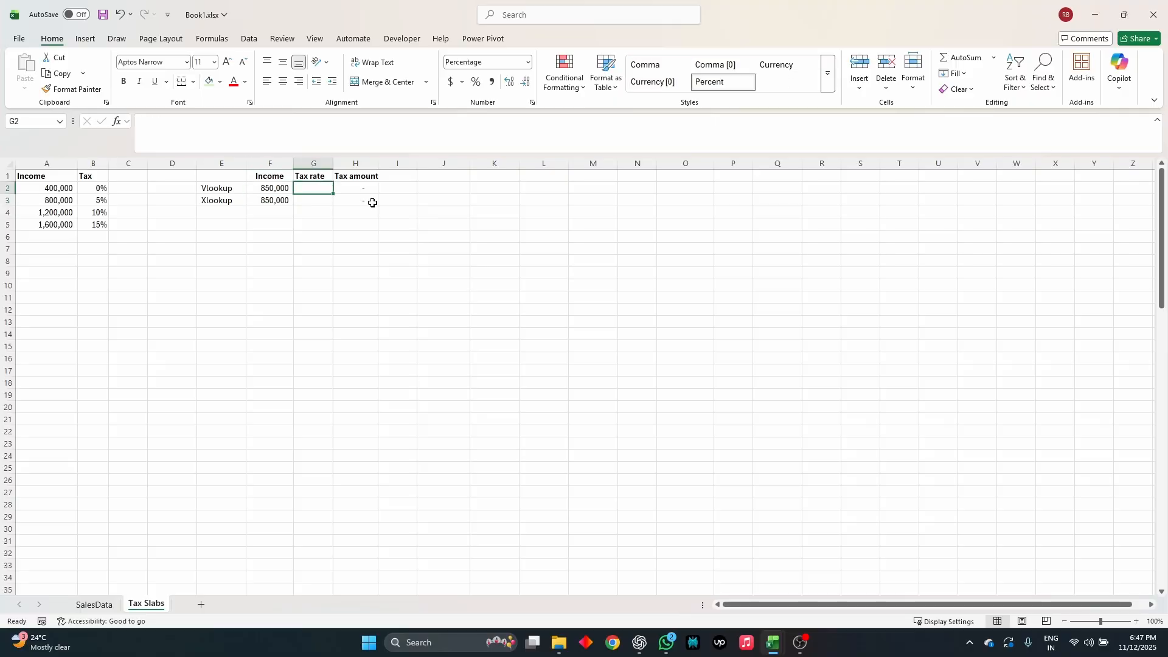
type("=vl")
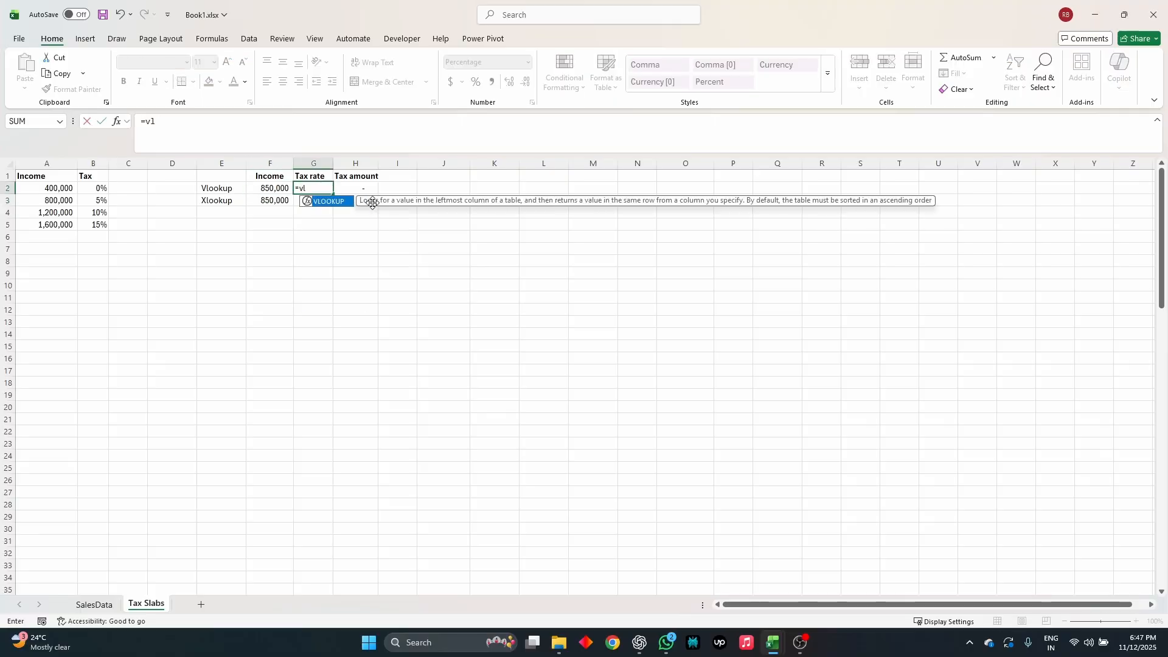
key("Tab")
key("Left")
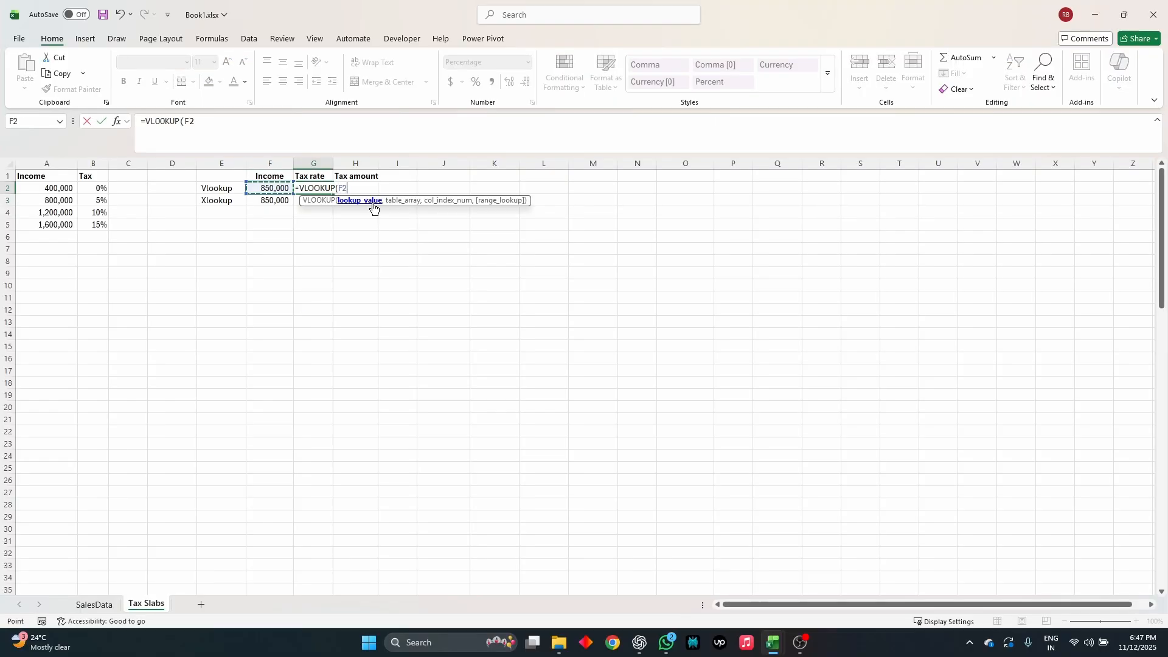
key("Left")
key("Right")
type(",")
Set the VLOOKUP's table array to the slab table as the absolute range $A$2:$B$5.
key("Left")
key("Left")
key("Left")
key("Left")
key("Left")
key("Left")
key("shift+Right")
key("shift+Down")
key("shift+Down")
key("shift+Down")
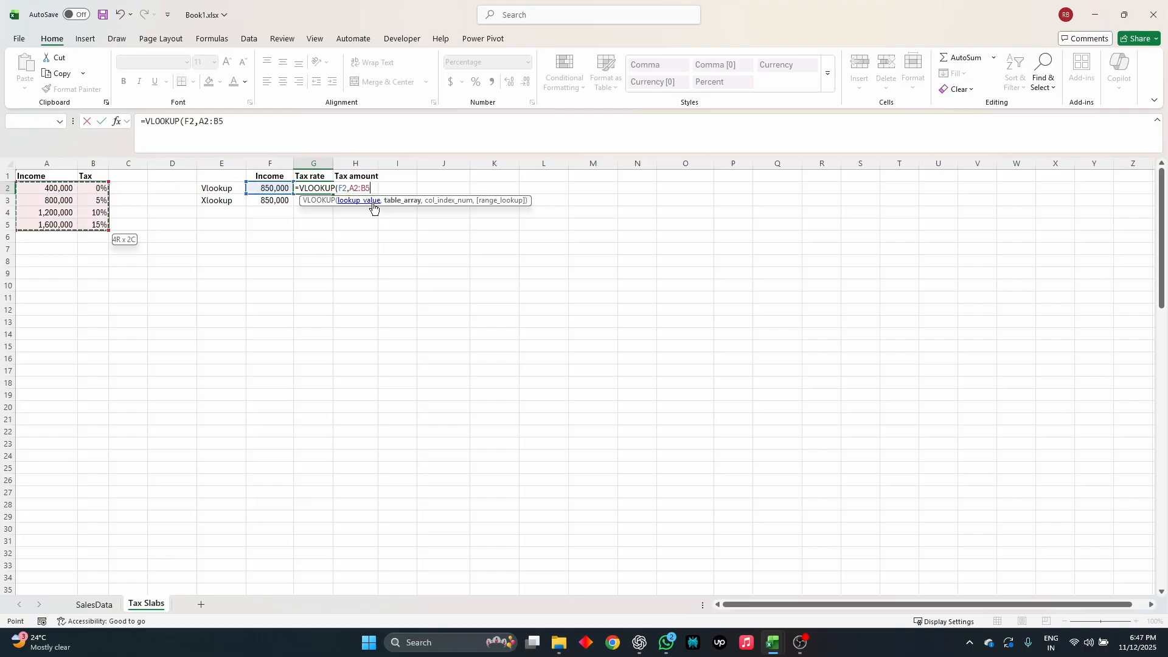
key("F4")
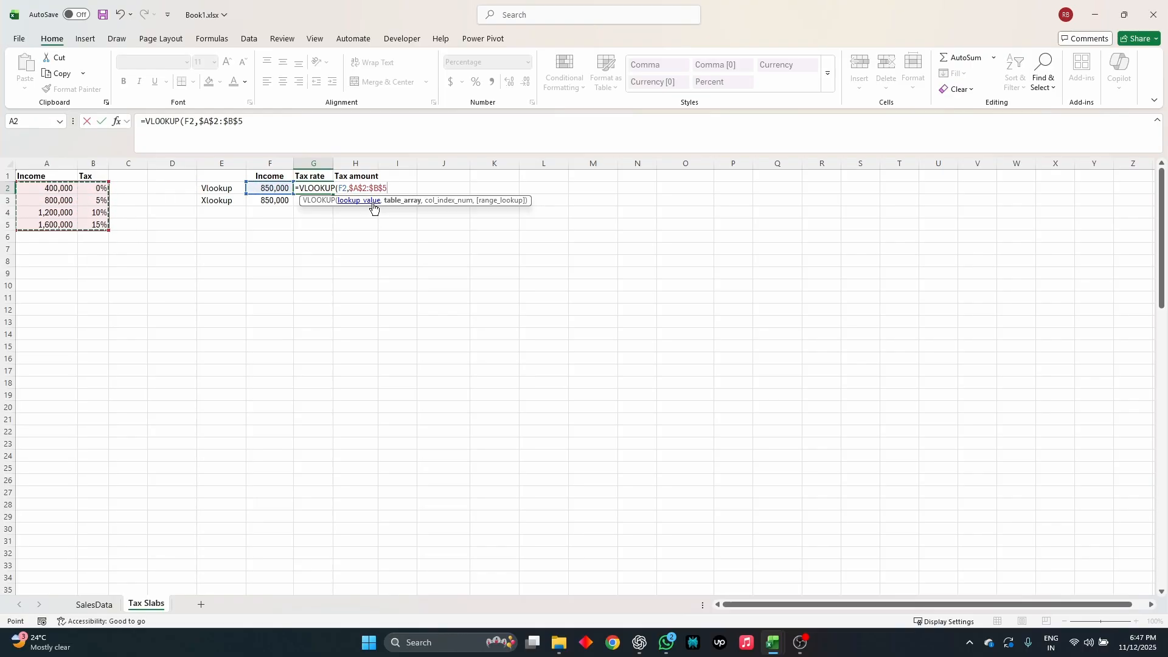
Complete the G2 VLOOKUP with column index 2 and TRUE for an approximate match.
type(",2")
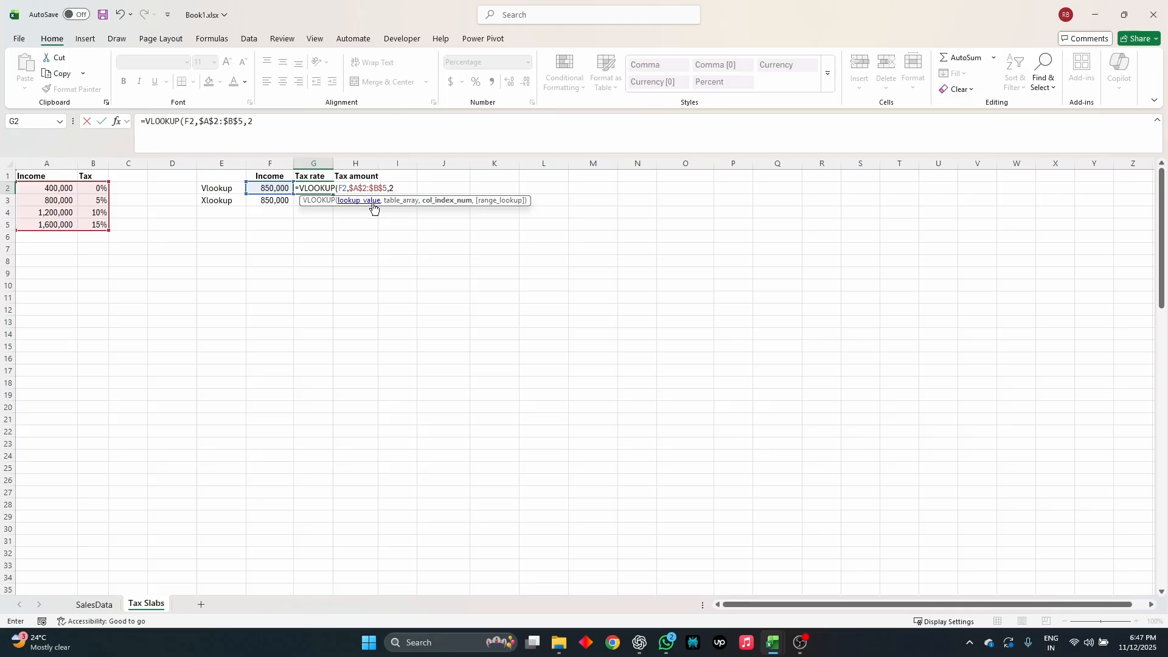
type(",")
key("Tab")
key("Return")
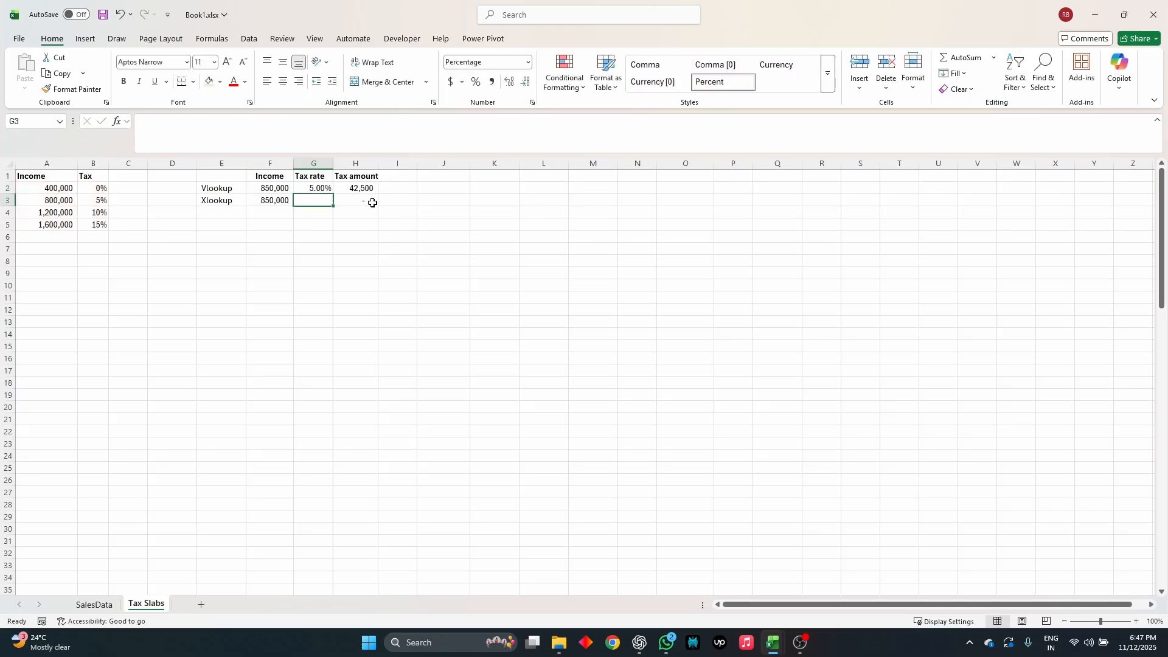
Check the G2 VLOOKUP formula and the rate it returns against the income slabs in A2:B5.
key("Up")
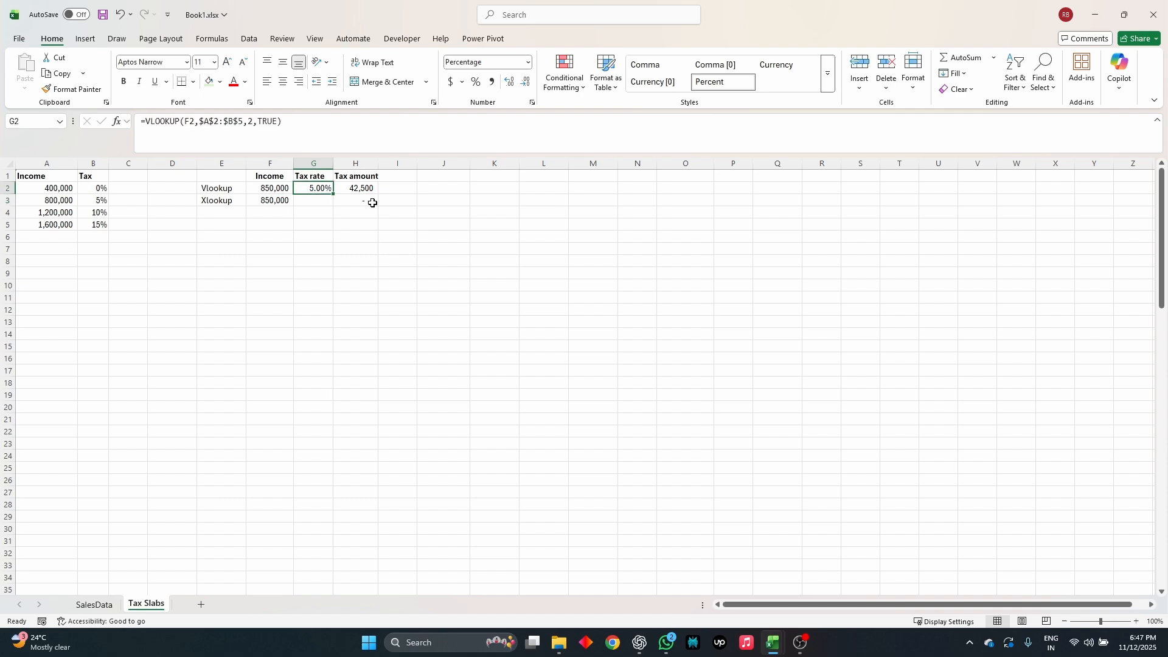
key("Left")
key("Left")
key("Left")
key("Left")
key("Left")
key("Left")
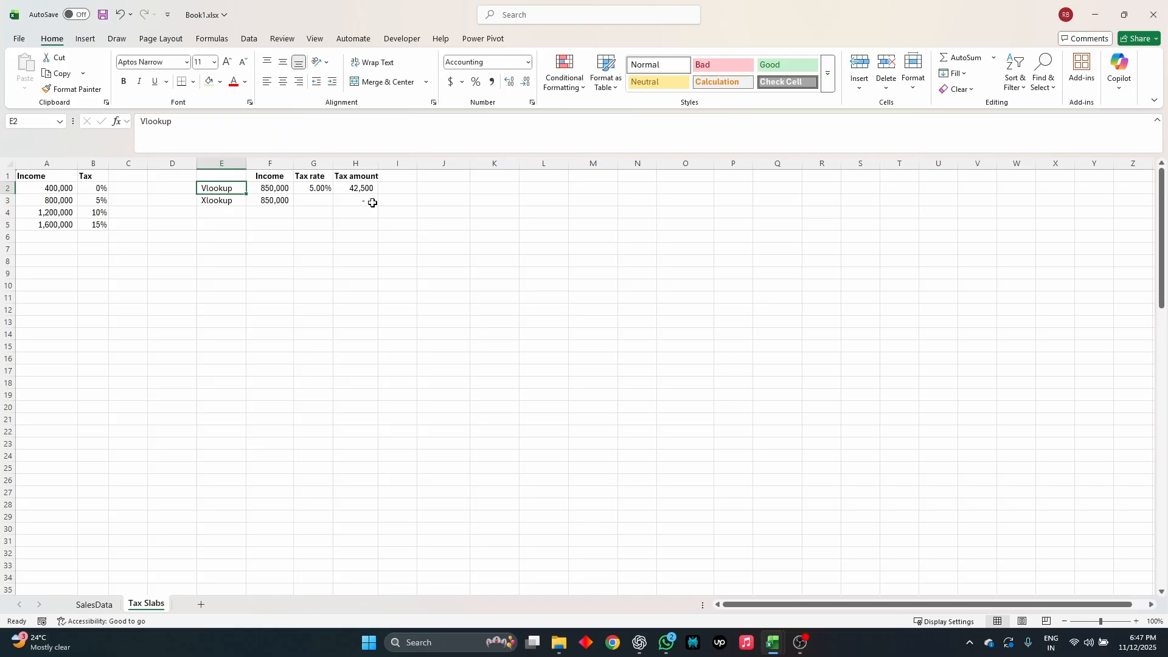
key("Down")
key("Right")
key("Down")
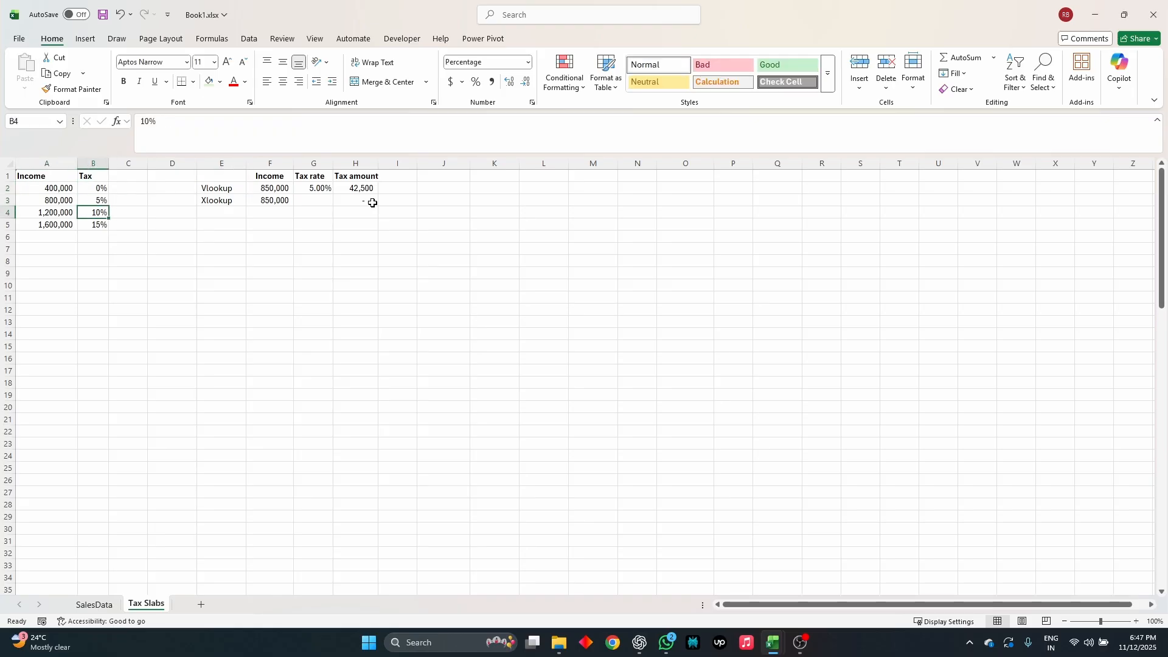
key("Right")
key("Up")
key("Right")
key("Up")
key("Right")
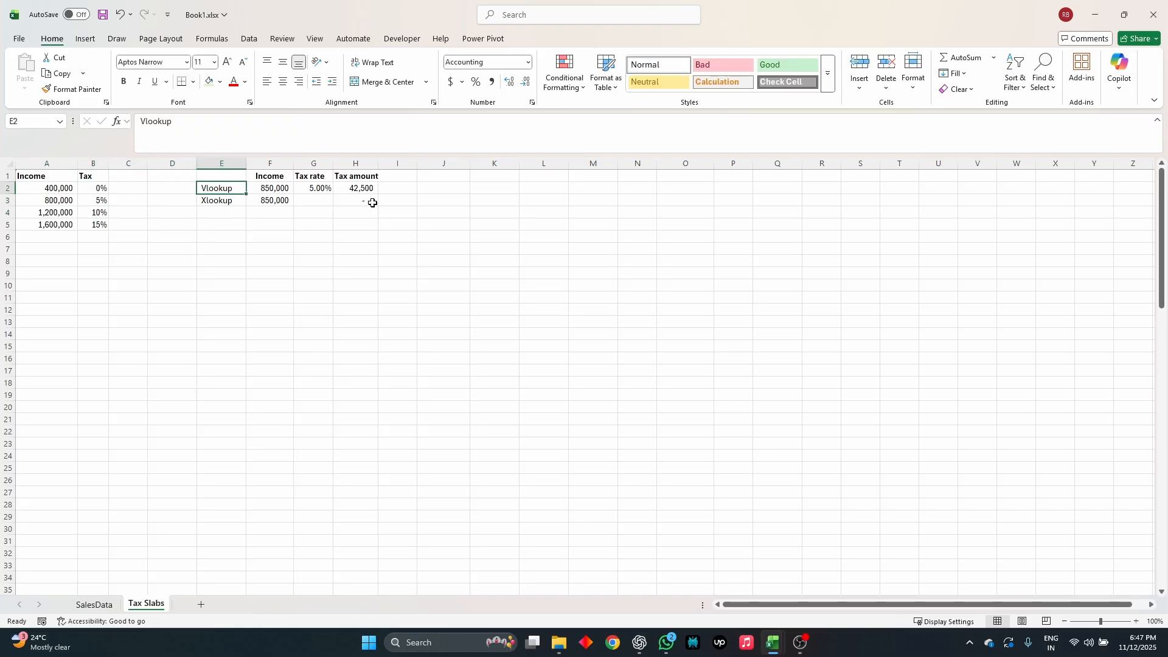
Start an XLOOKUP formula in G3 with the income in F3 as the lookup value.
key("Down")
key("Right")
key("Right")
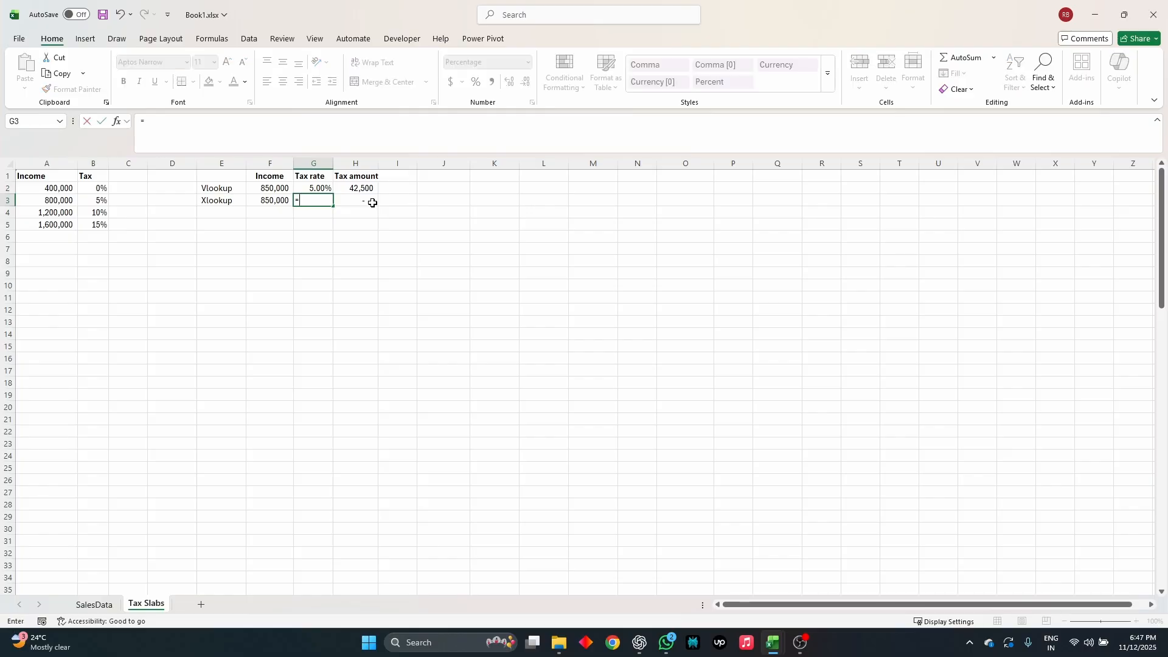
type("=xl")
key("Tab")
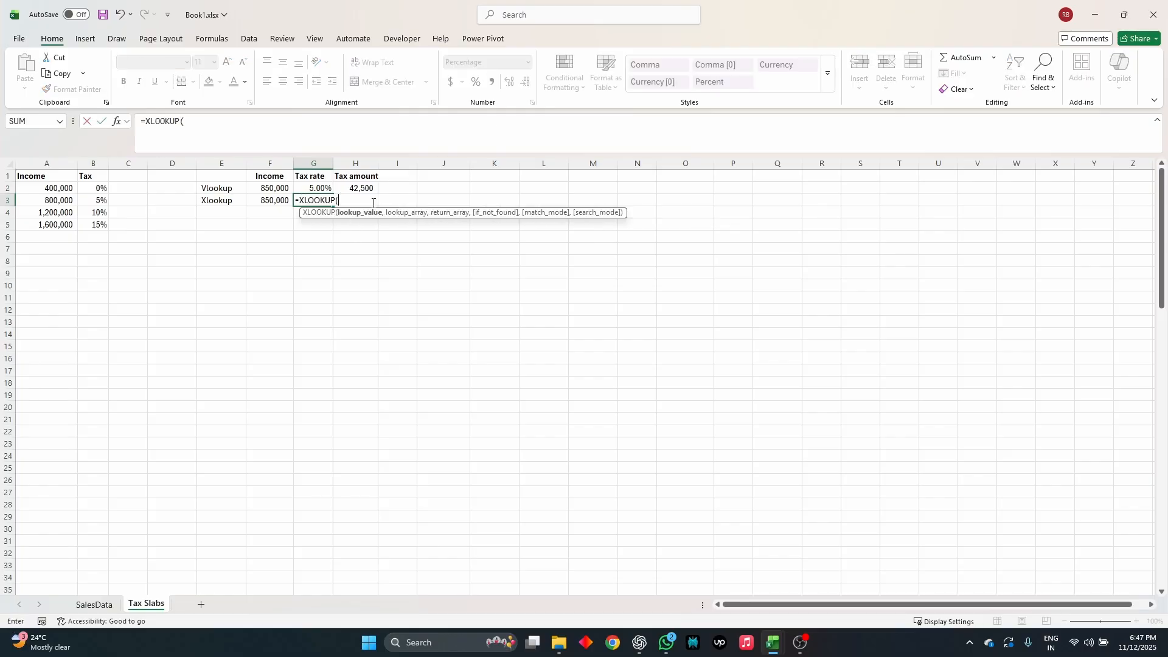
key("Left")
type(",")
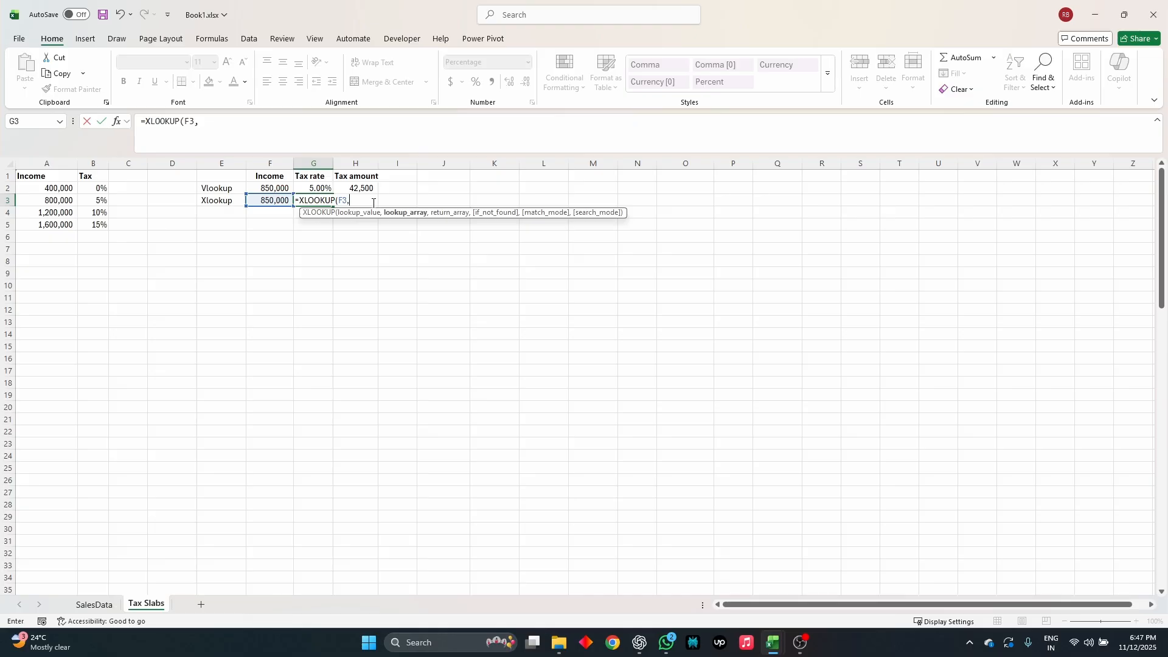
Set the XLOOKUP's lookup array to the slab incomes as the absolute range $A$2:$A$5.
key("Left")
key("Left")
key("Left")
key("Left")
key("Left")
key("Left")
key("Up")
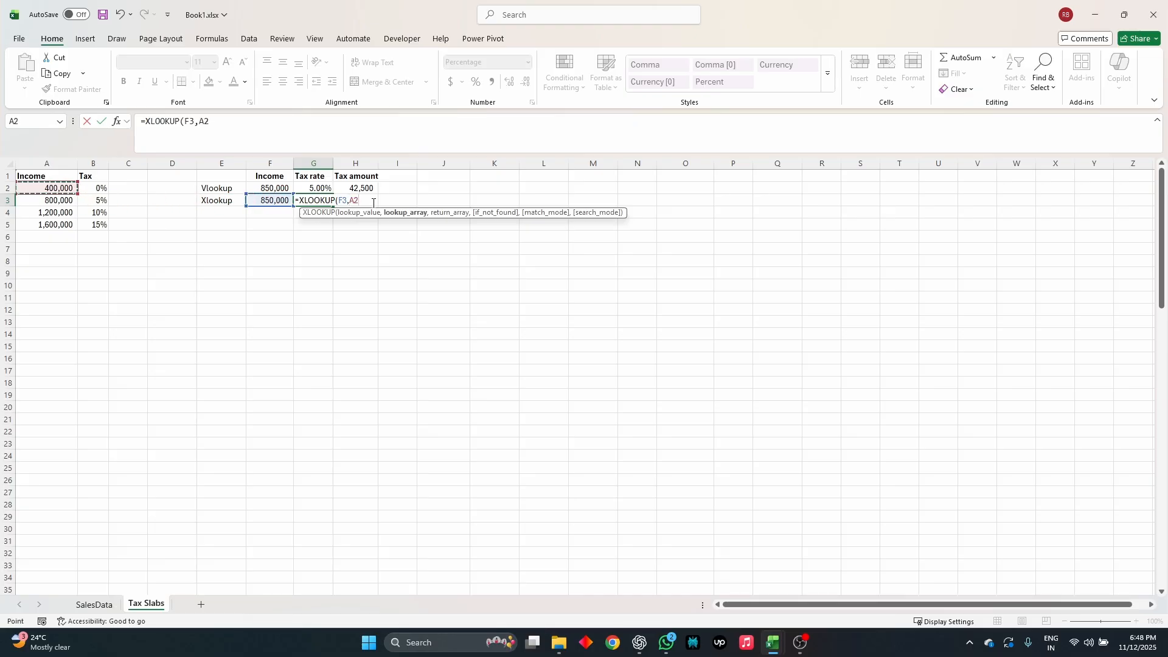
key("shift+Down")
key("shift+Down")
key("shift+Down")
key("F4")
type(",")
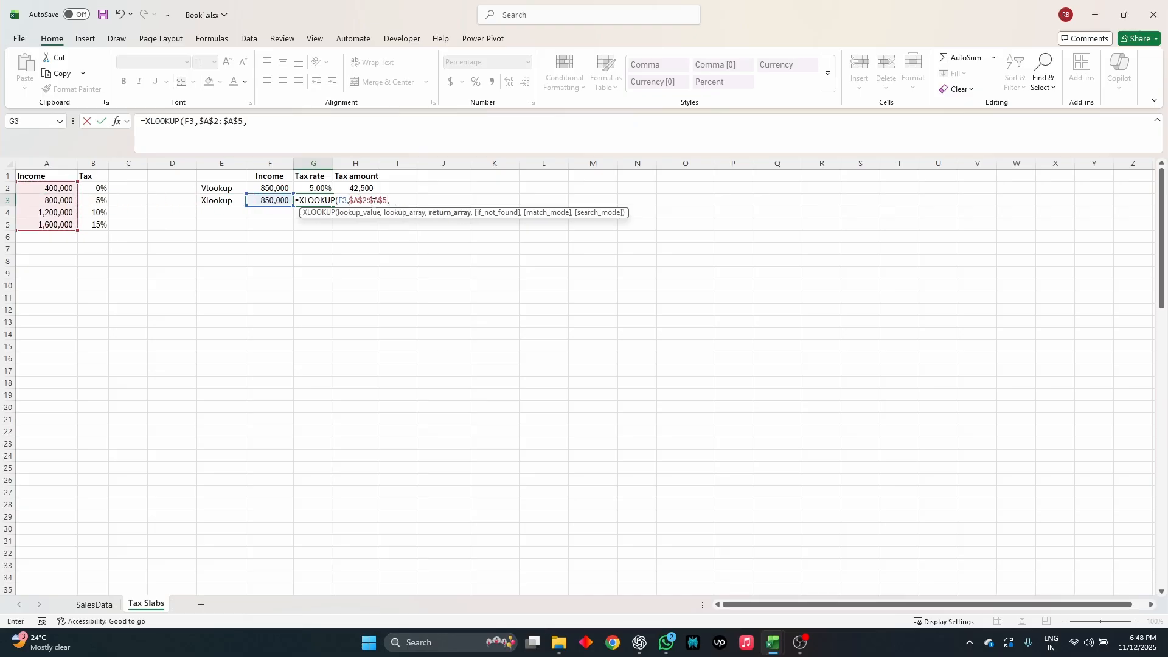
Set the XLOOKUP's return array to the tax rates as the absolute range $B$2:$B$5.
key("Left")
key("Left")
key("Left")
key("Left")
key("Up")
key("Left")
key("shift+Down")
key("shift+Down")
key("shift+Down")
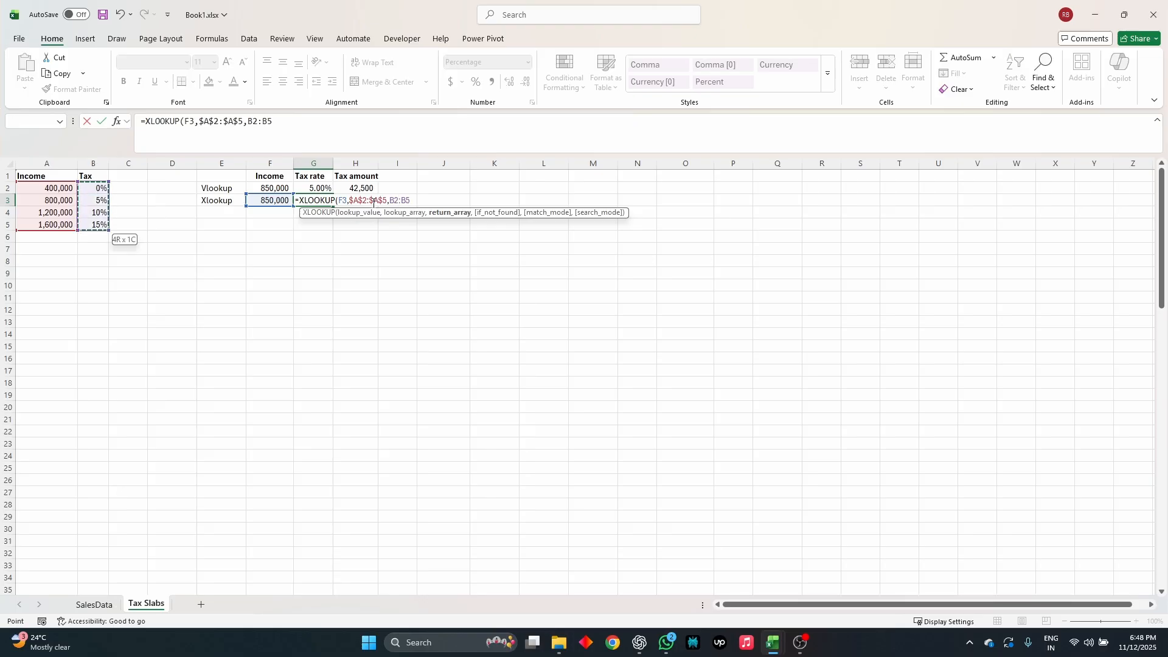
key("F4")
Complete the G3 XLOOKUP with match mode 1 (exact match or next larger item), leaving the not-found and search mode arguments empty.
type(",,")
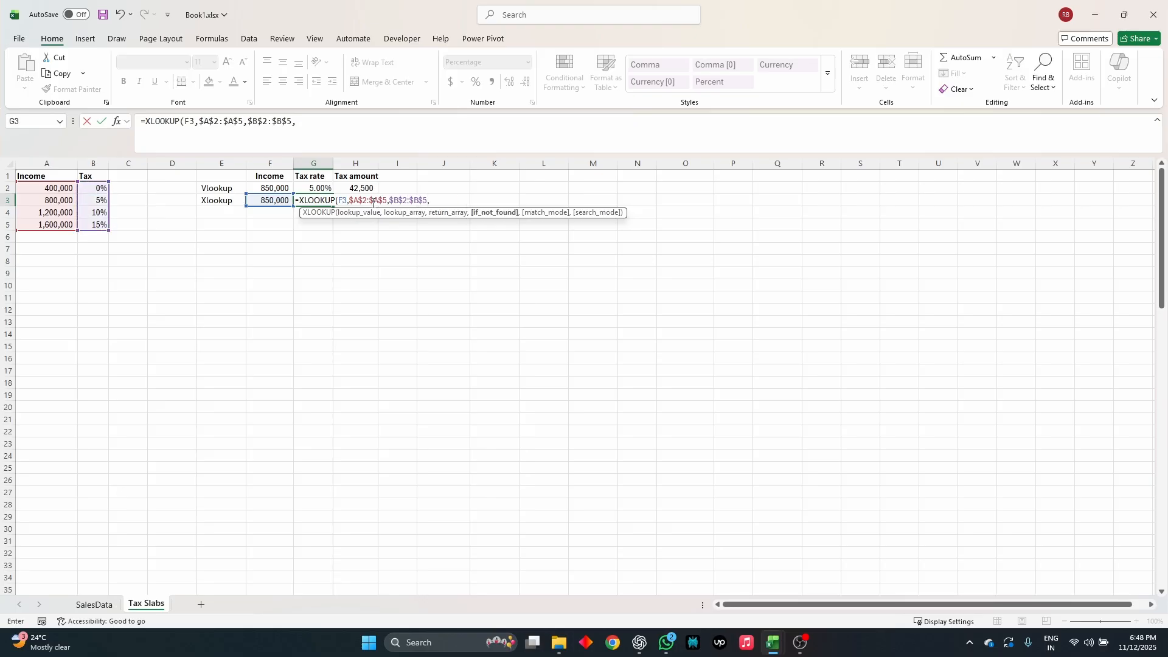
key("Down")
key("Down")
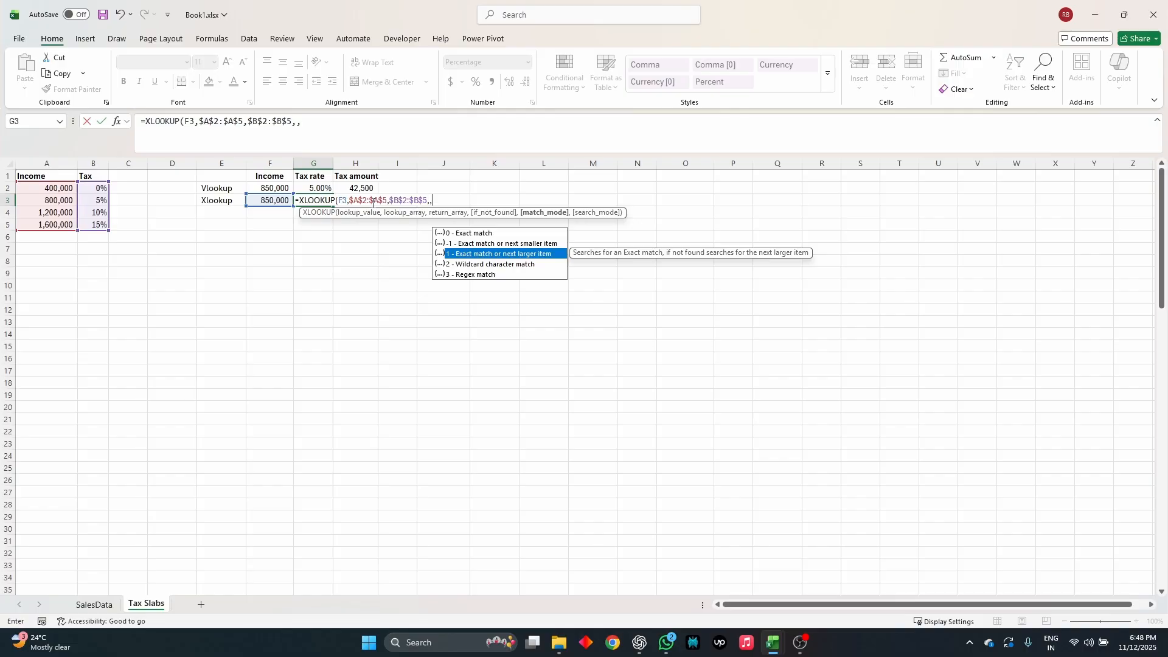
key("Tab")
type(",")
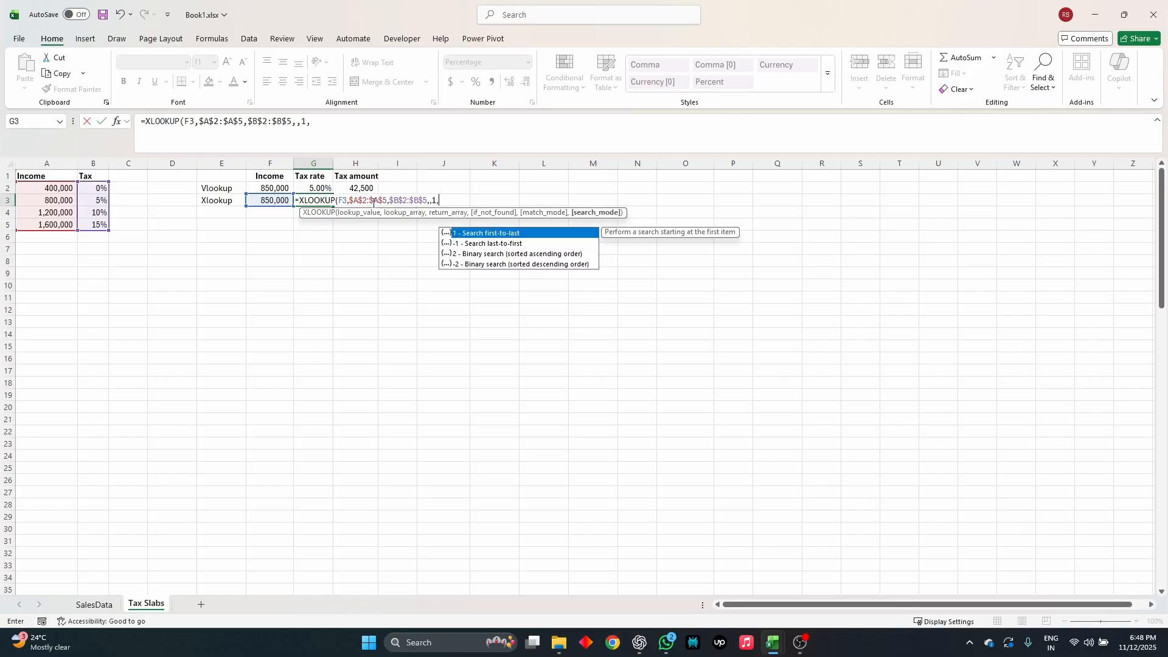
type(")")
key("Return")
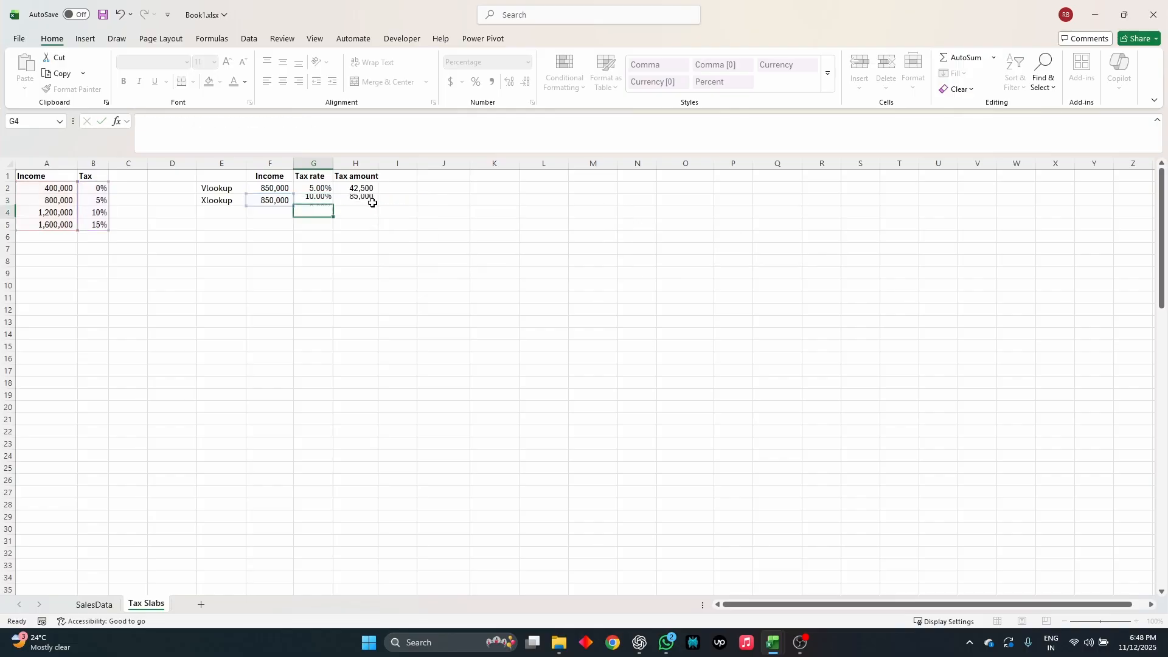
key("Up")
left_click(372, 202)
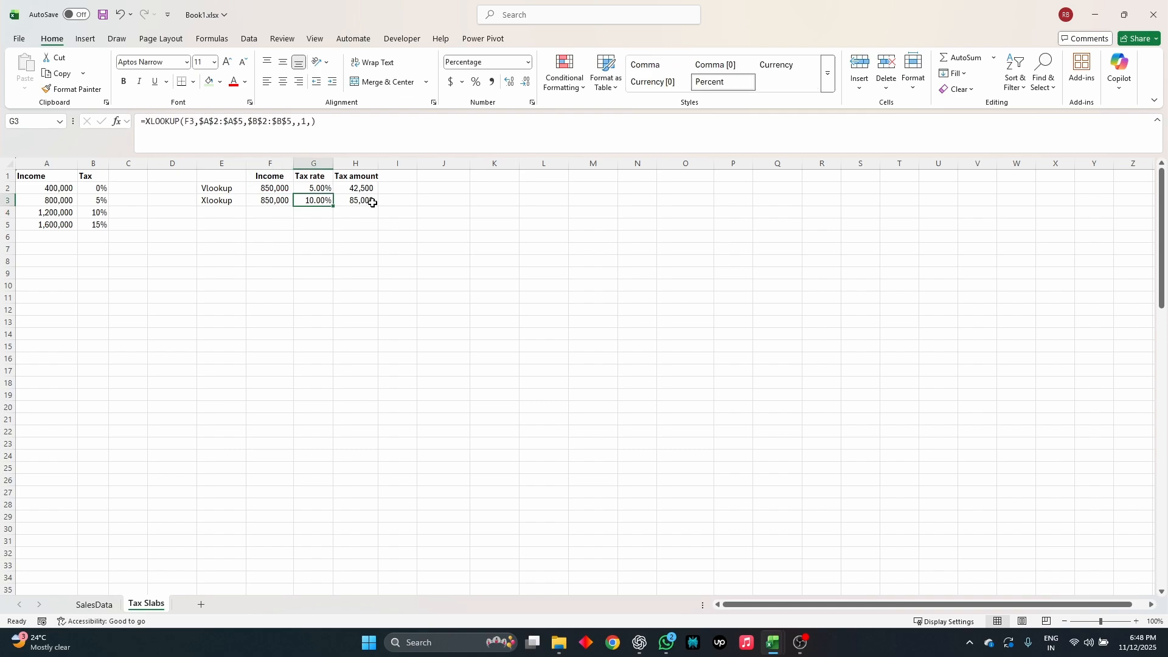